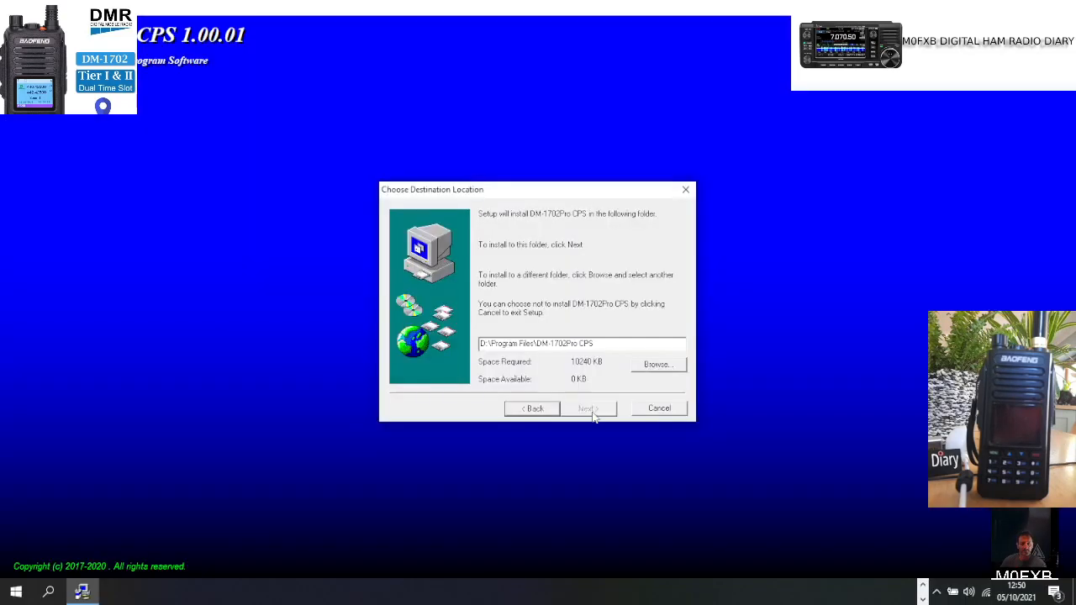
Step: Install the CPS to C:\ with the default program folder and a desktop icon
click(670, 367)
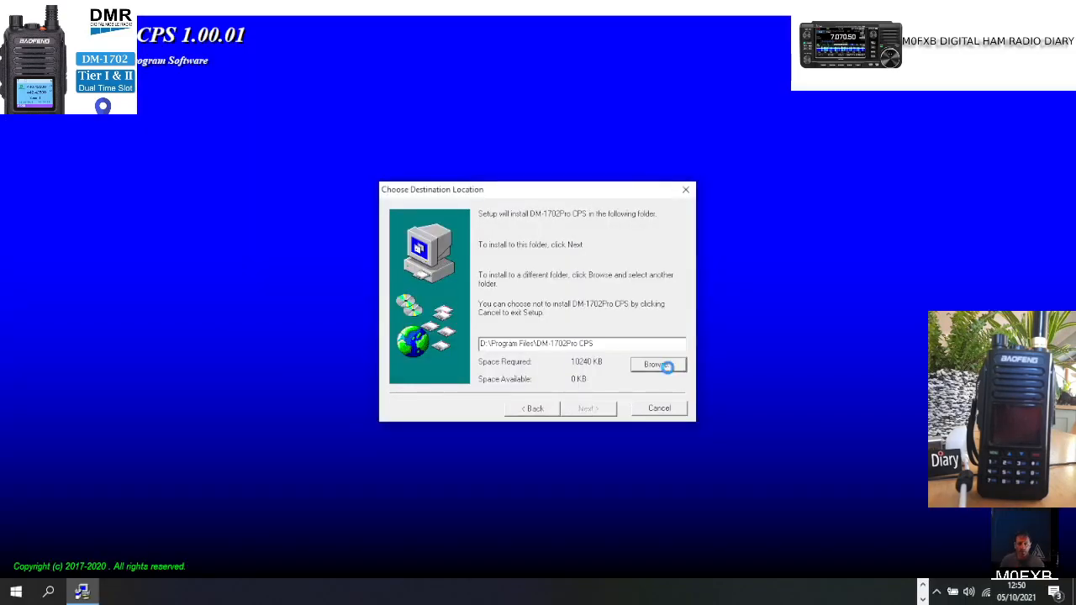
click(505, 328)
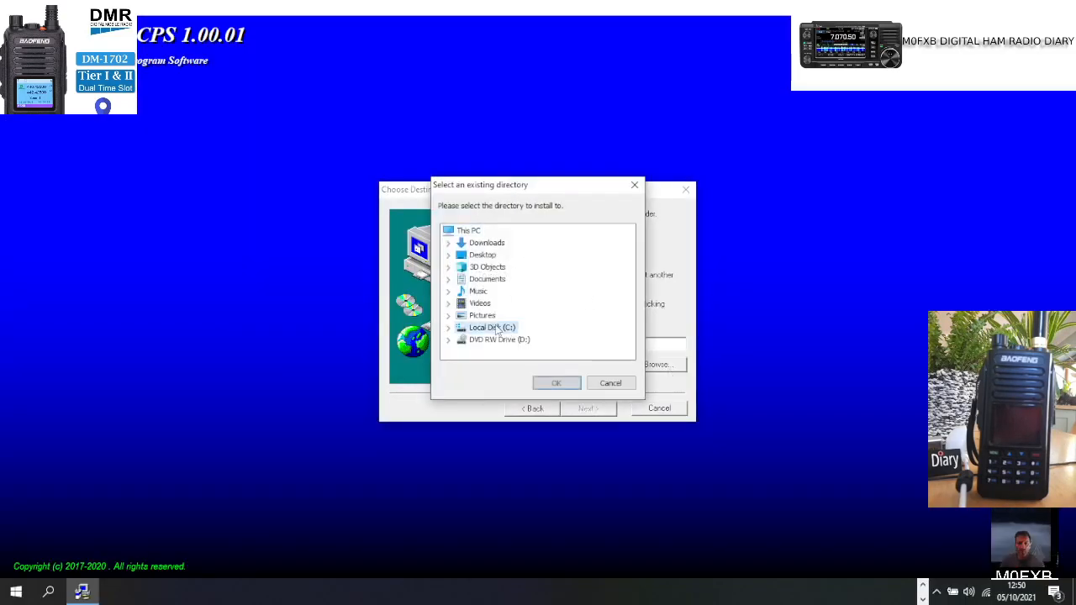
click(555, 384)
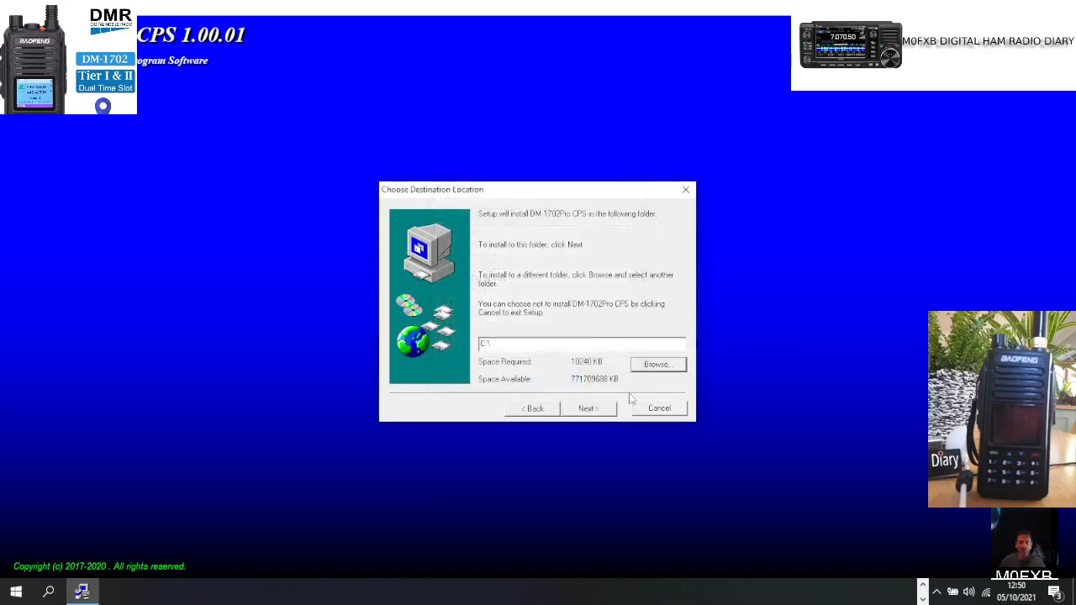
click(589, 409)
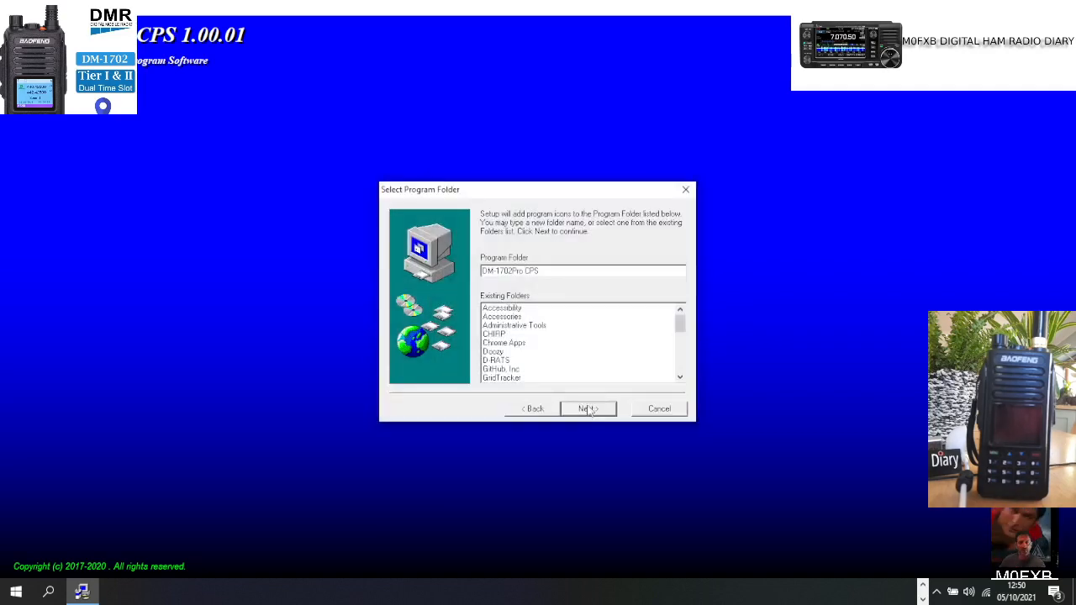
click(589, 408)
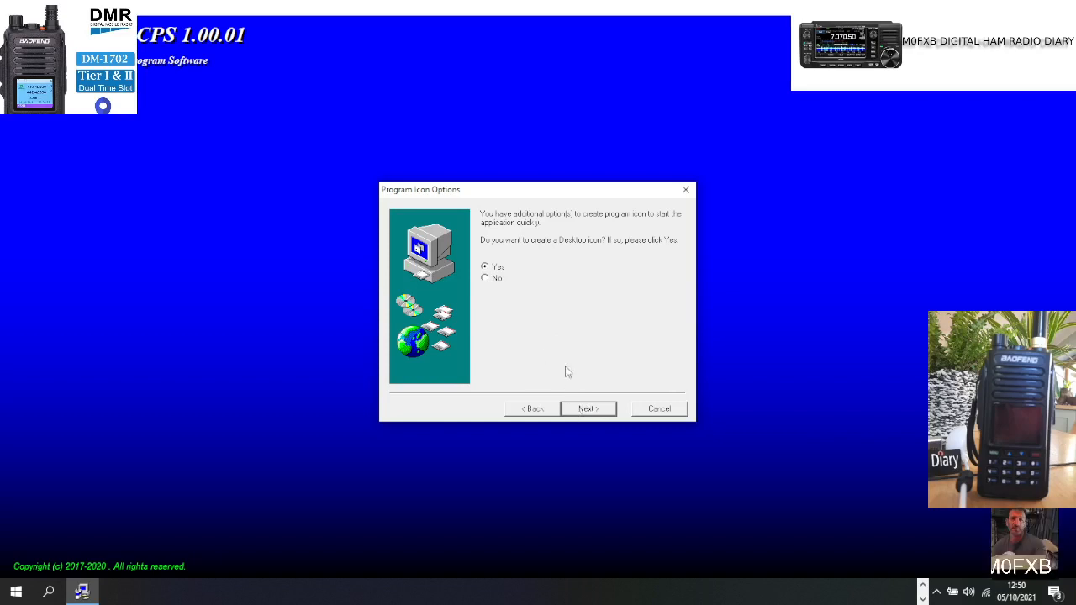
click(586, 411)
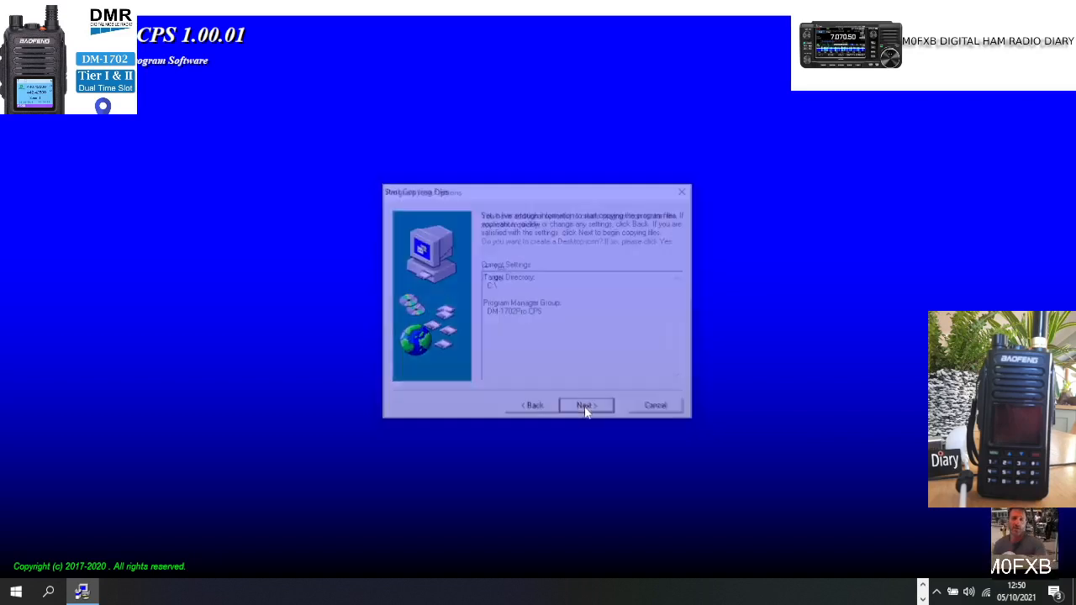
click(586, 410)
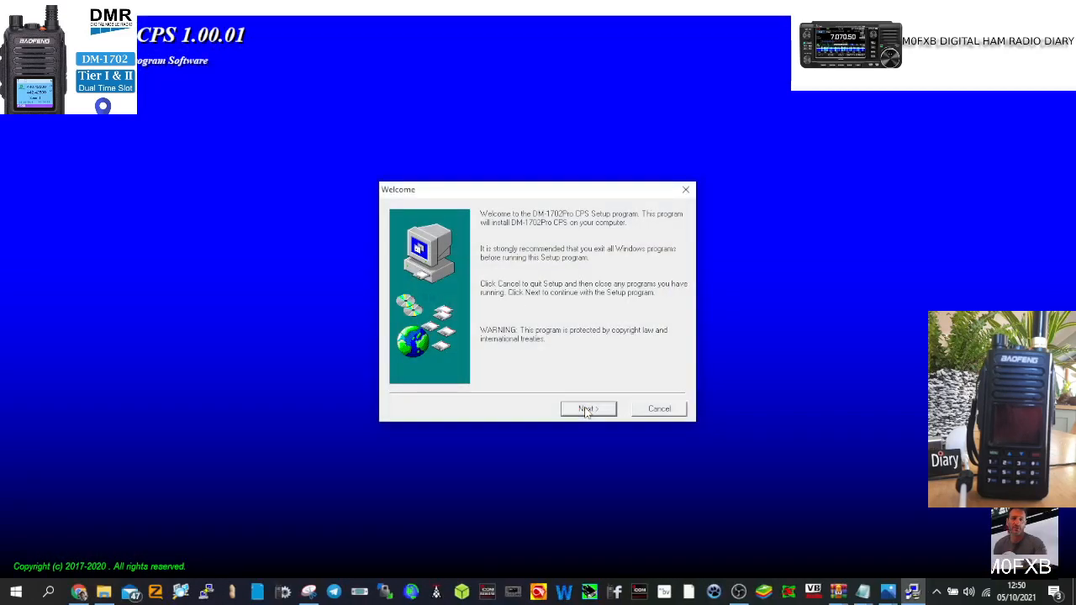
Step: Run the installer again to C:\, keeping the default program folder and desktop icon
click(586, 409)
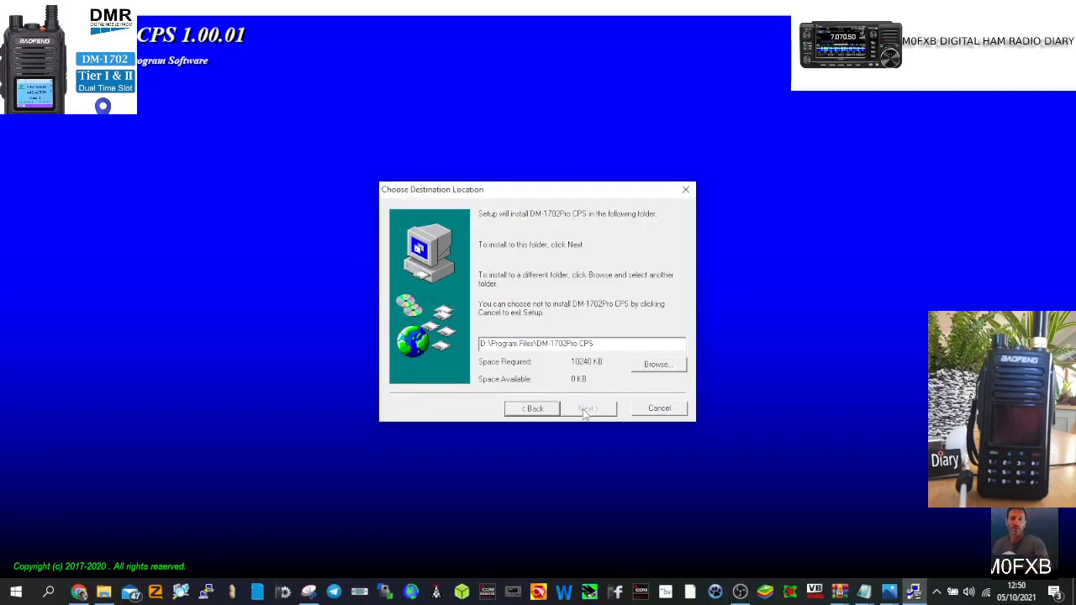
click(656, 363)
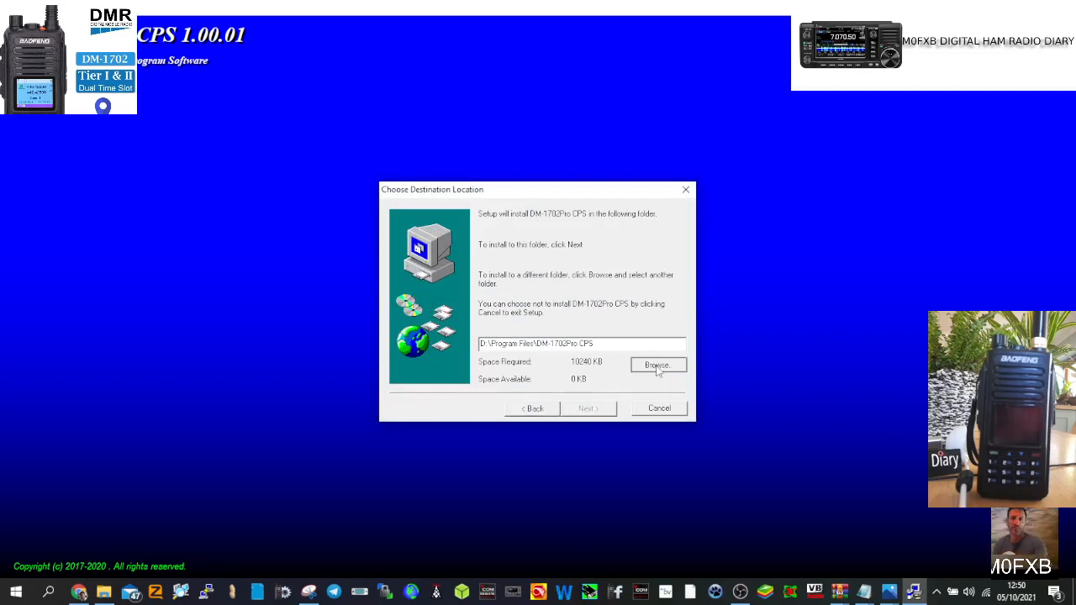
click(504, 328)
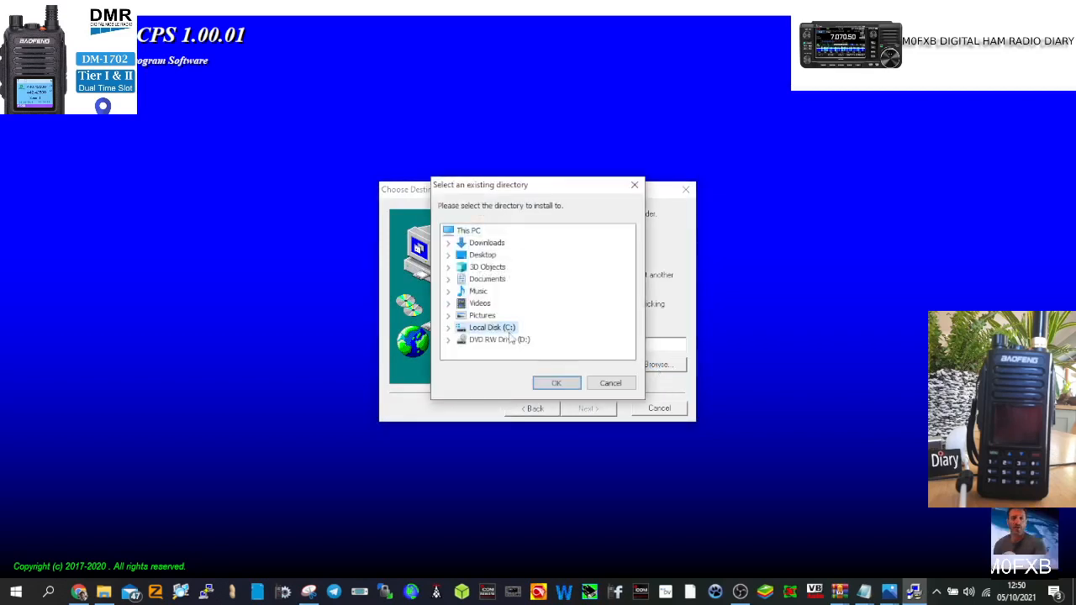
click(556, 383)
click(588, 409)
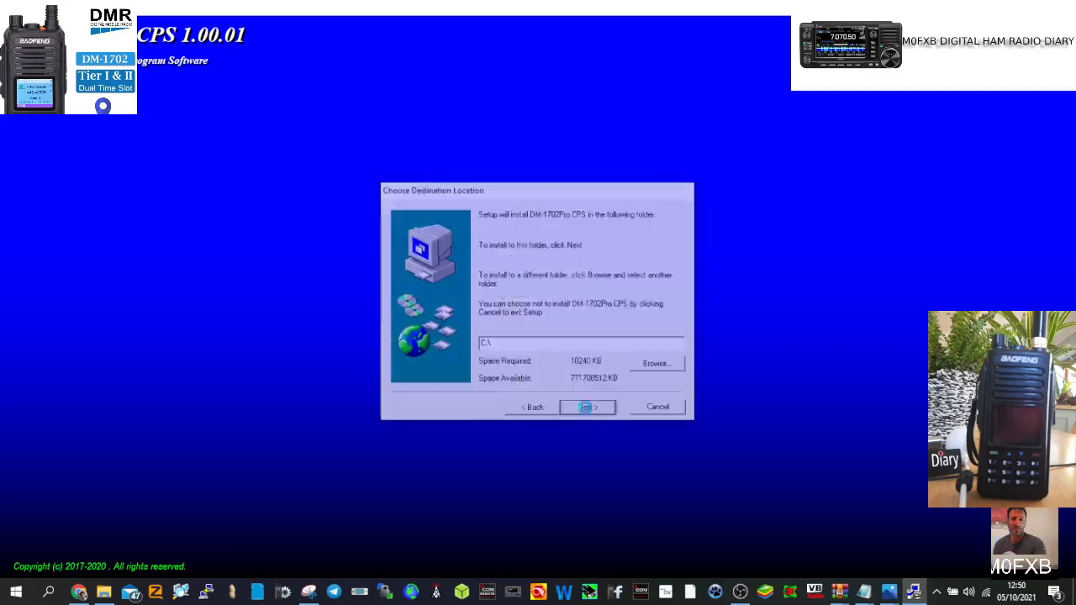
click(587, 409)
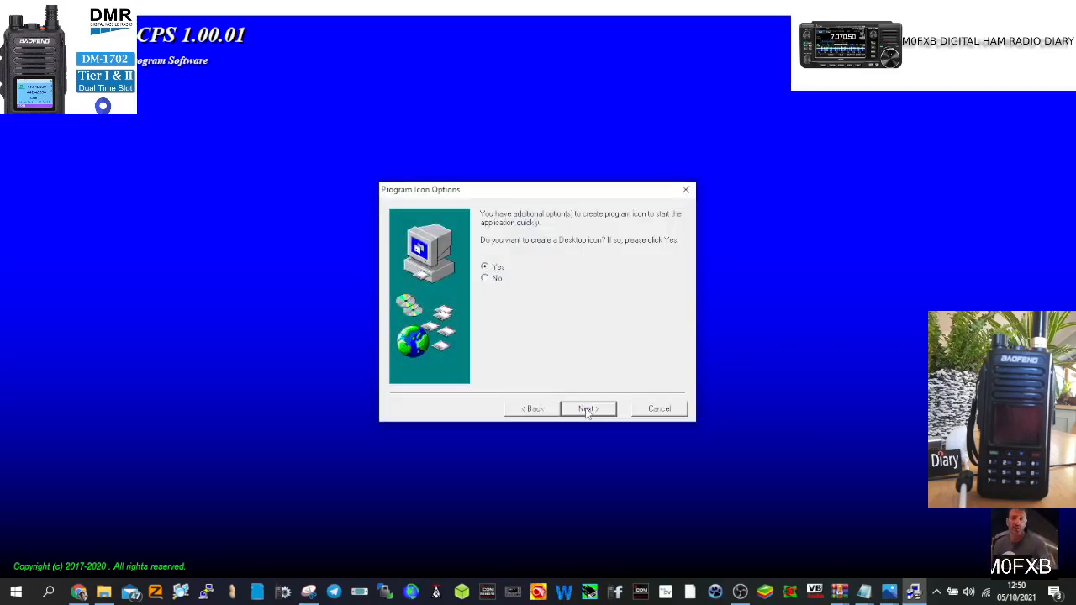
click(588, 410)
click(588, 409)
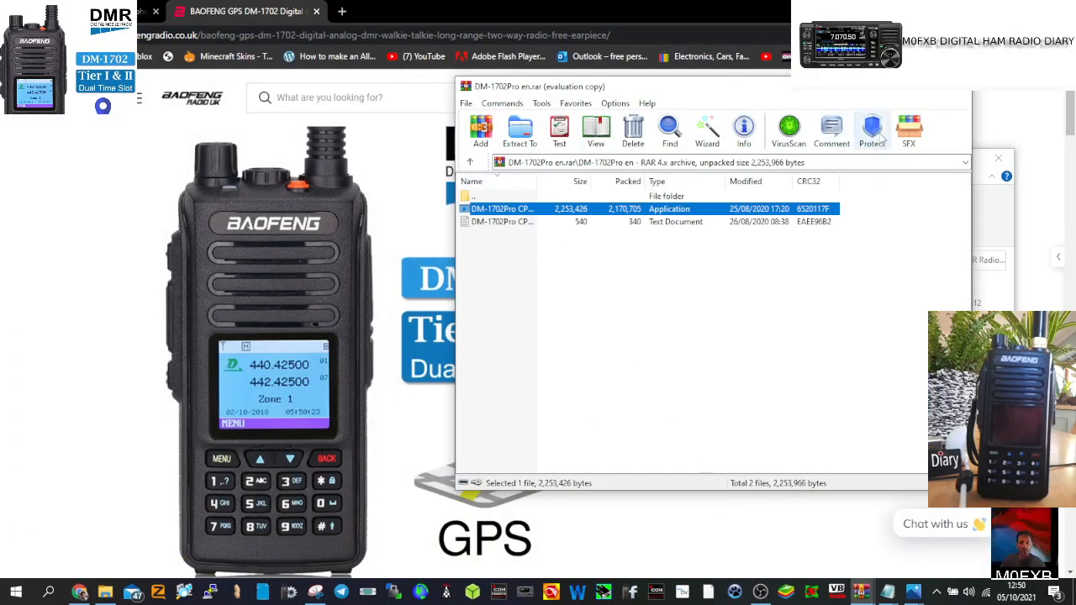
Step: Minimise WinRAR and the DMR Radios Software folder, then launch DM-1702Pro CPS from Recently added
click(760, 591)
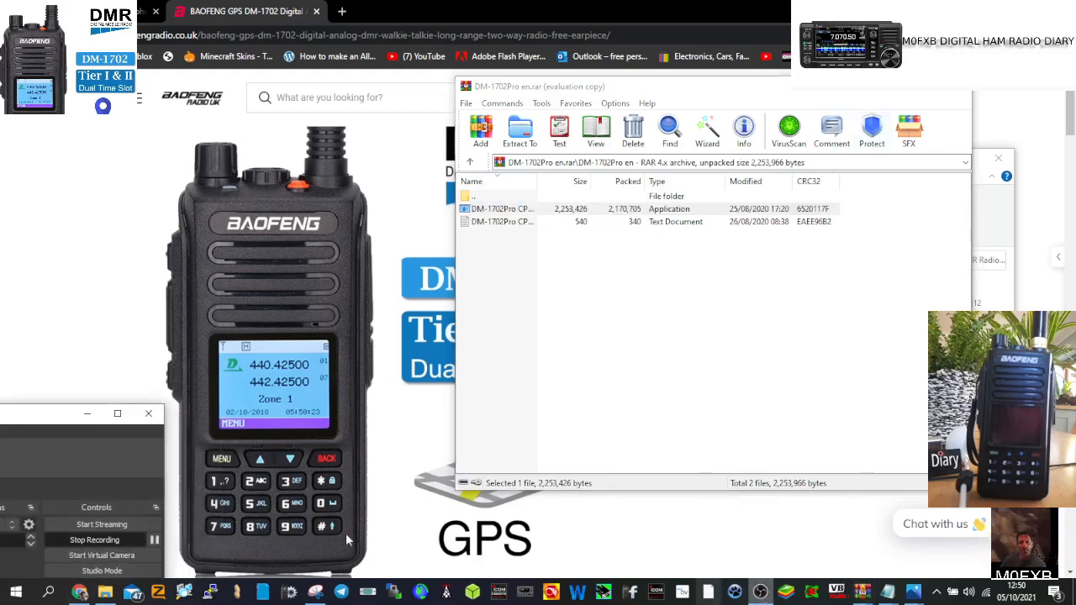
click(154, 540)
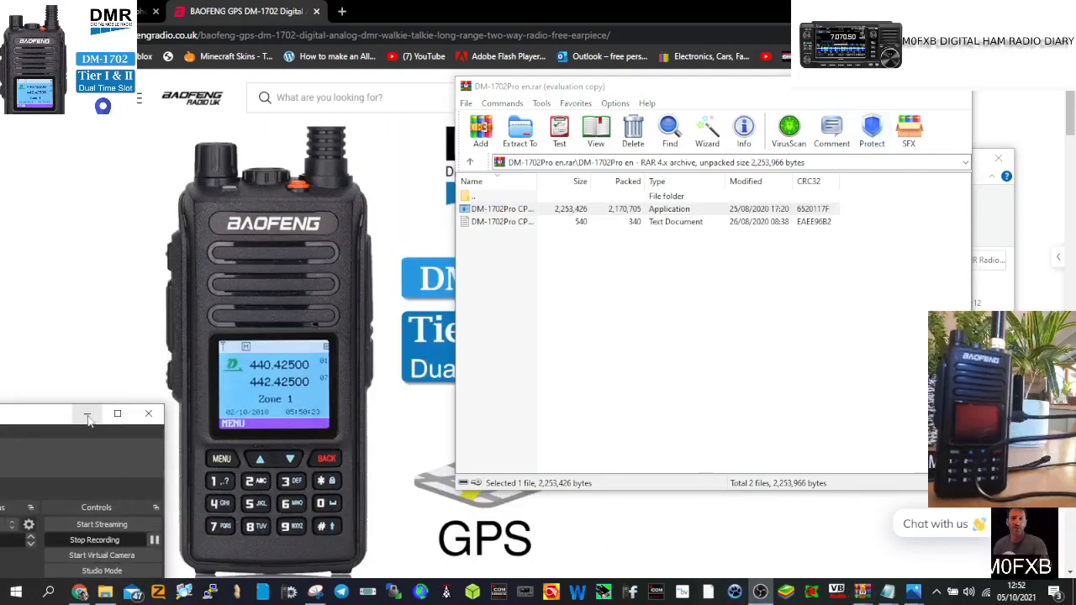
click(88, 416)
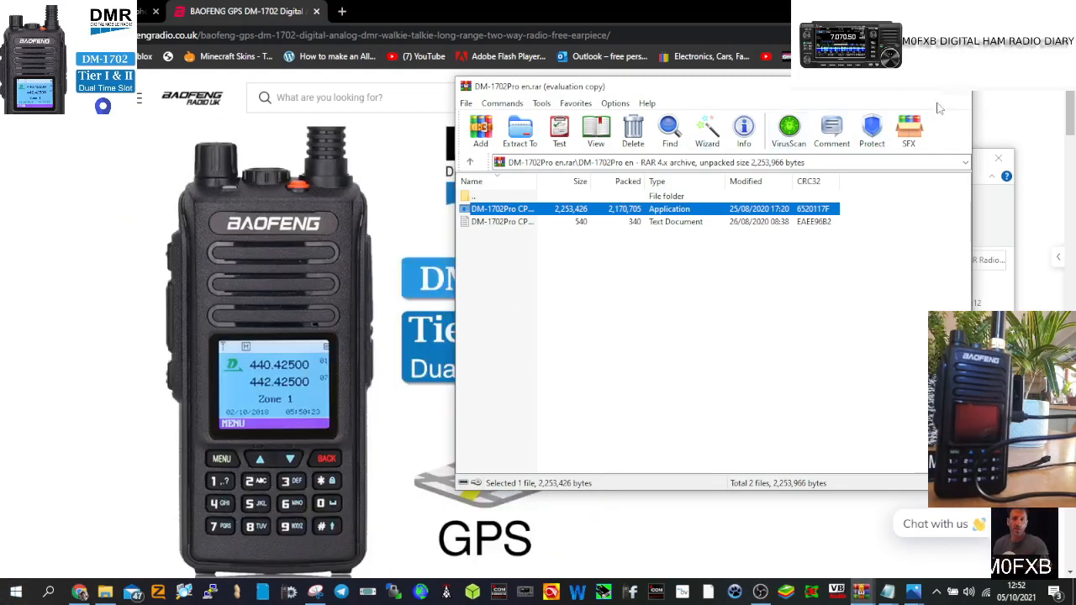
click(893, 88)
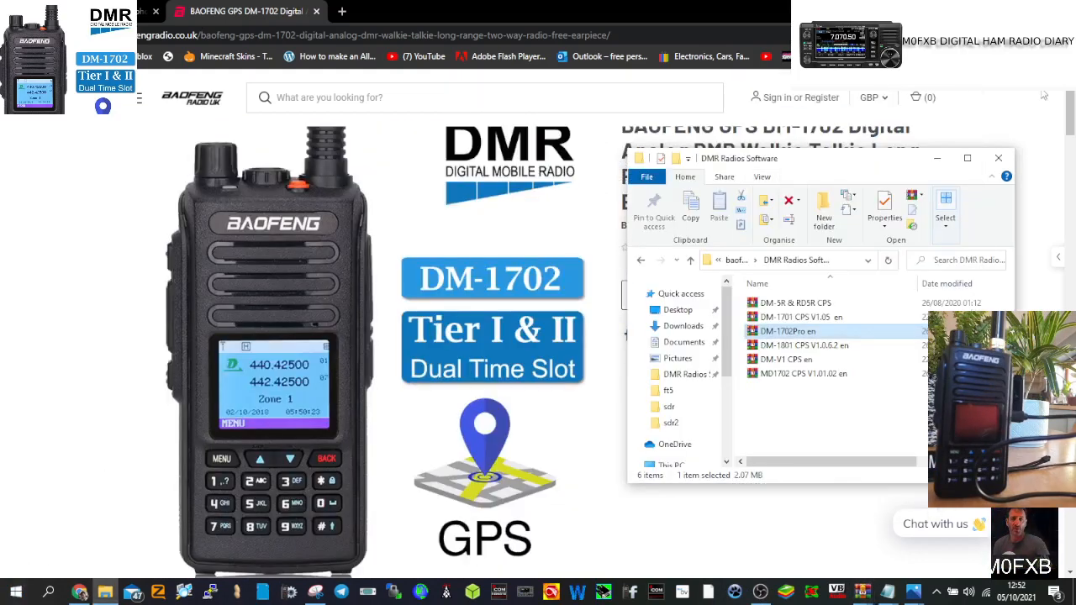
click(937, 158)
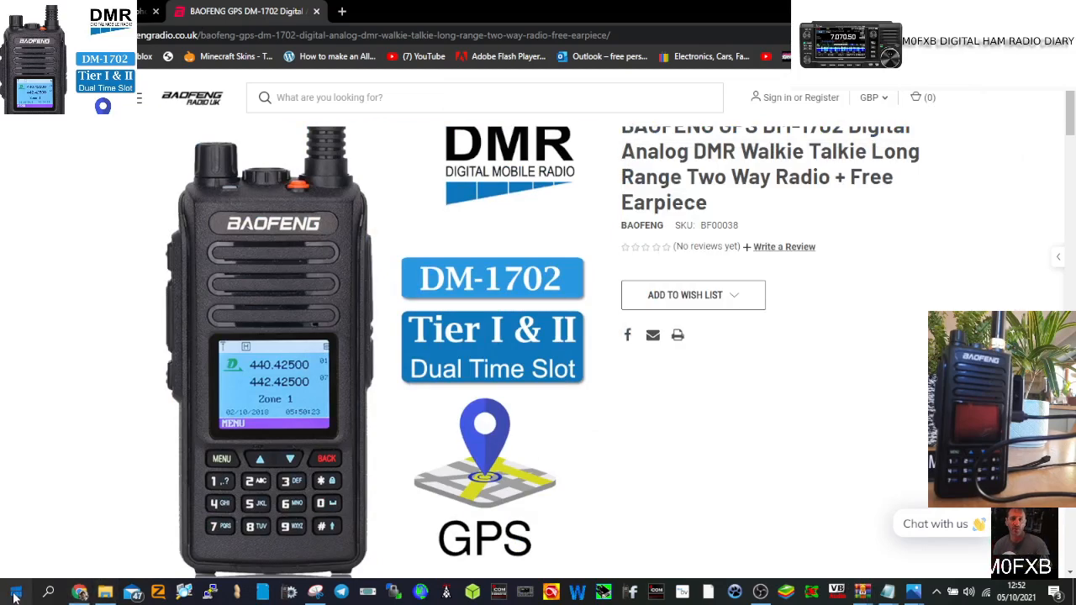
click(15, 592)
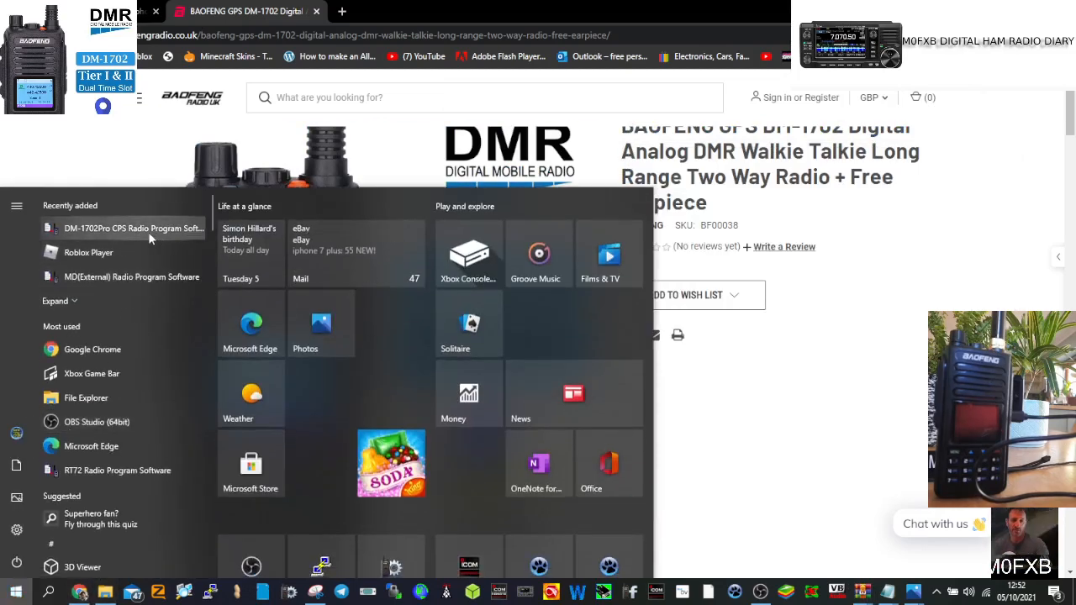
drag(150, 235, 143, 234)
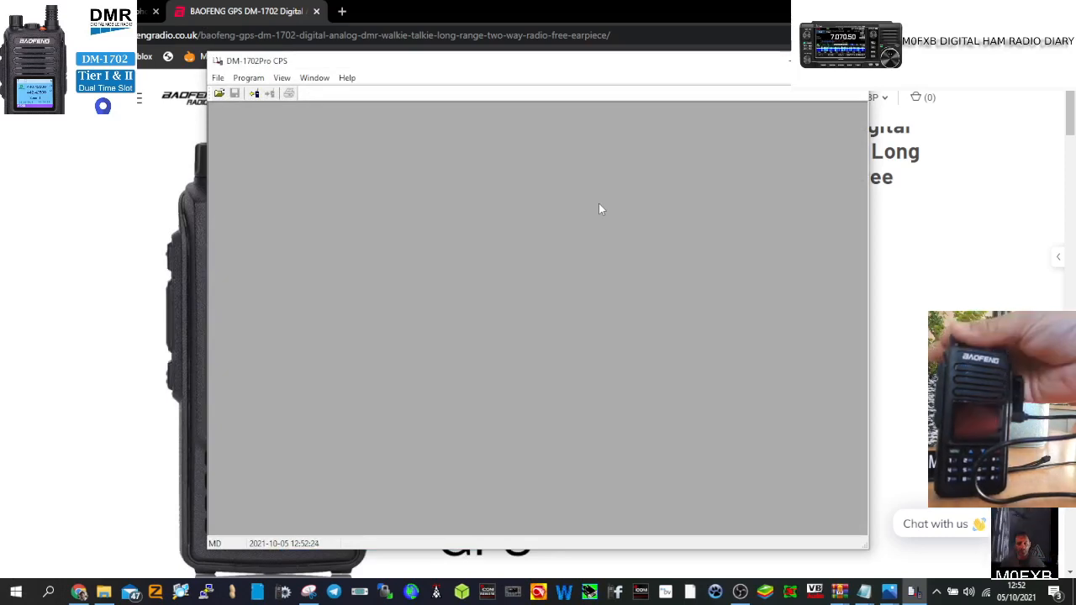
Step: Try Program > Read from Radio and dismiss the resulting connection error
click(739, 591)
click(116, 414)
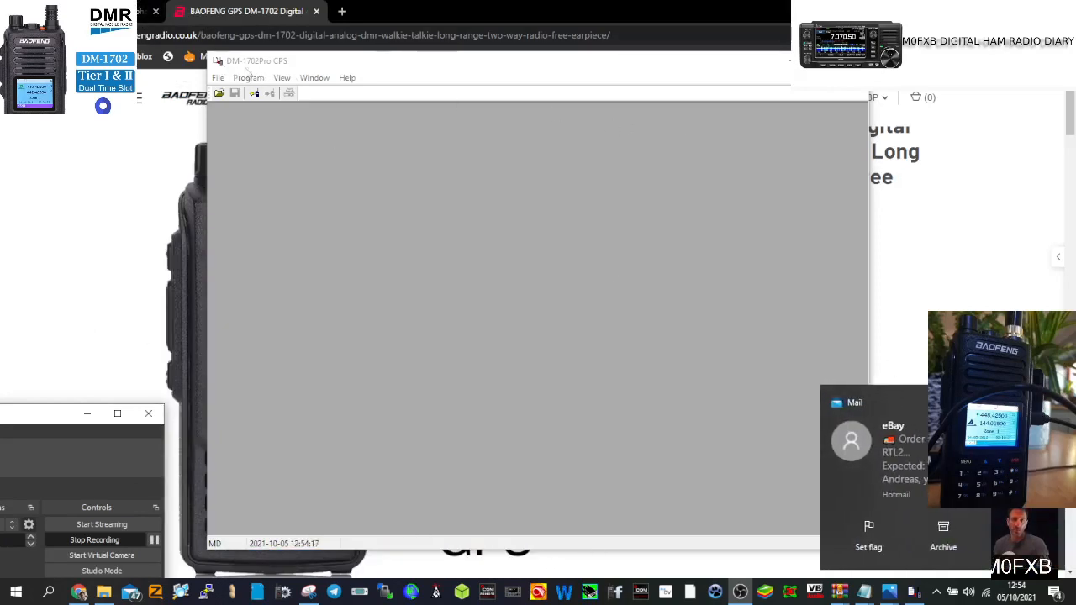
click(218, 78)
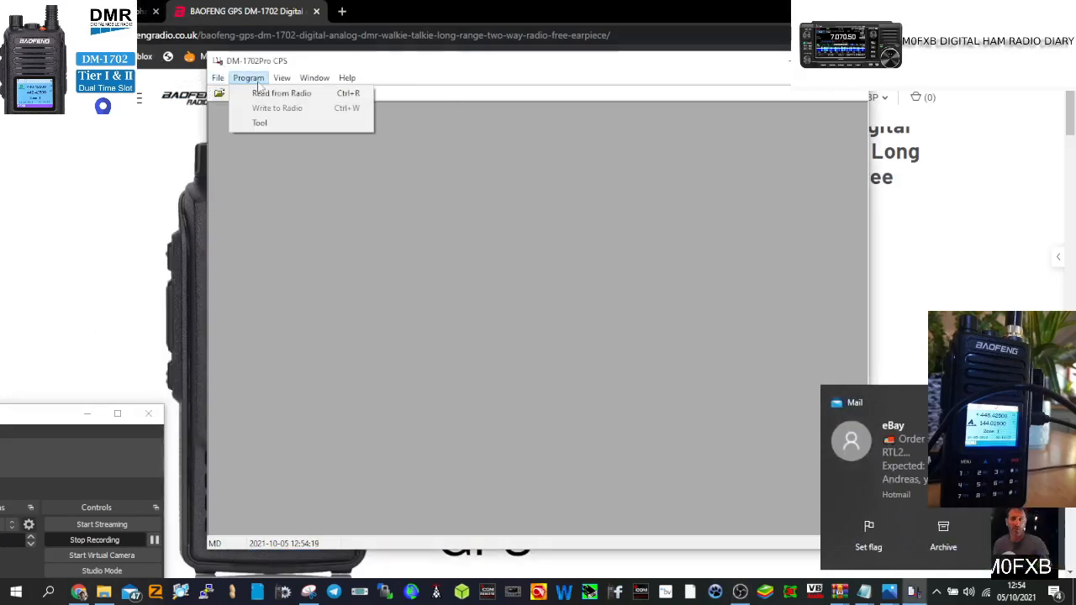
click(263, 92)
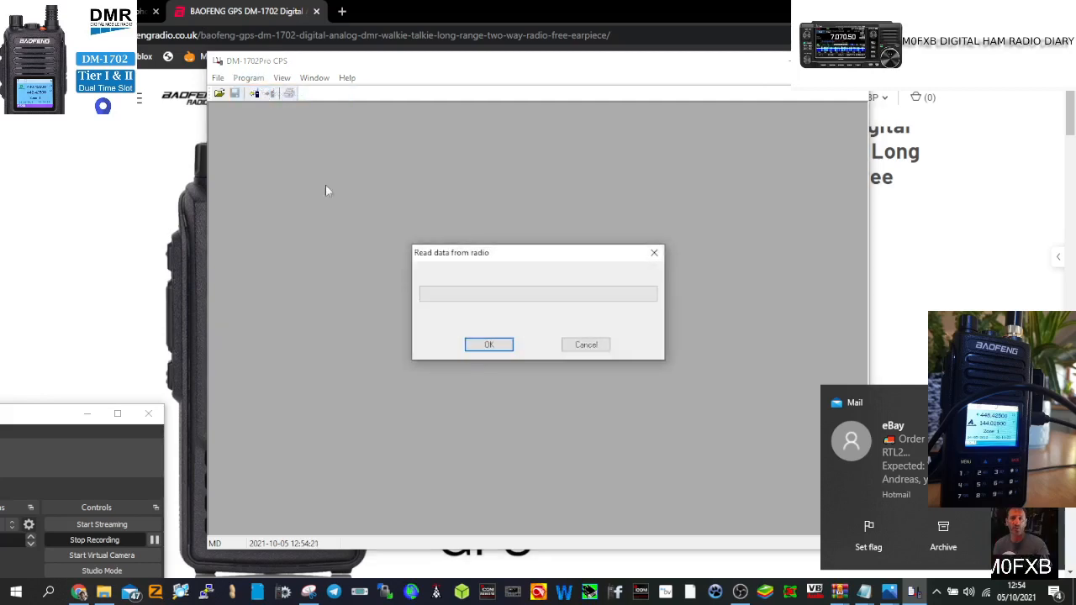
click(488, 345)
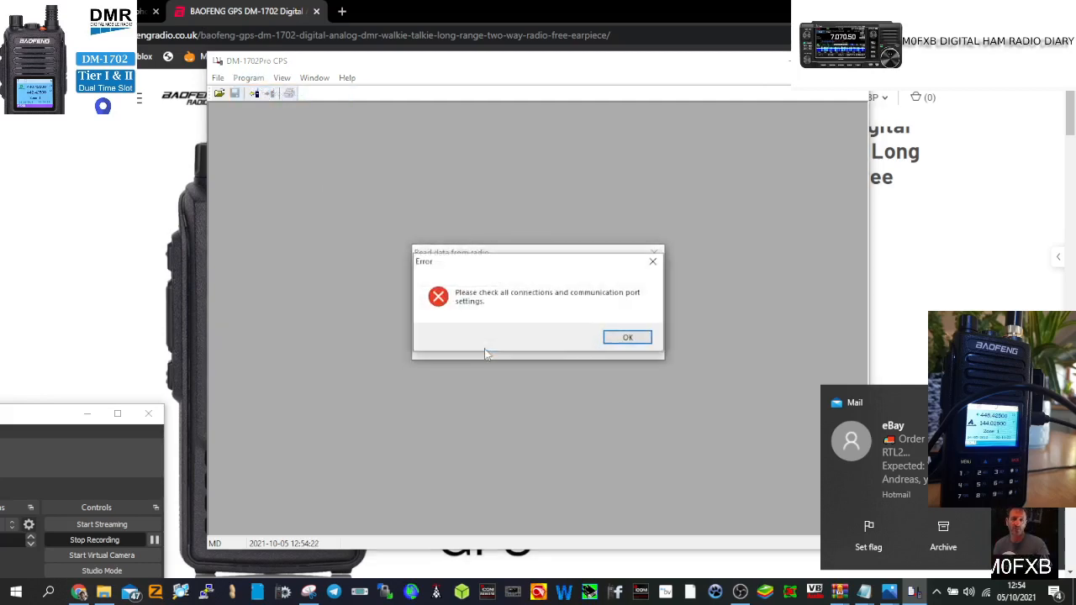
click(624, 338)
Step: Bring up the Read data from radio dialog again from the Program menu
click(218, 78)
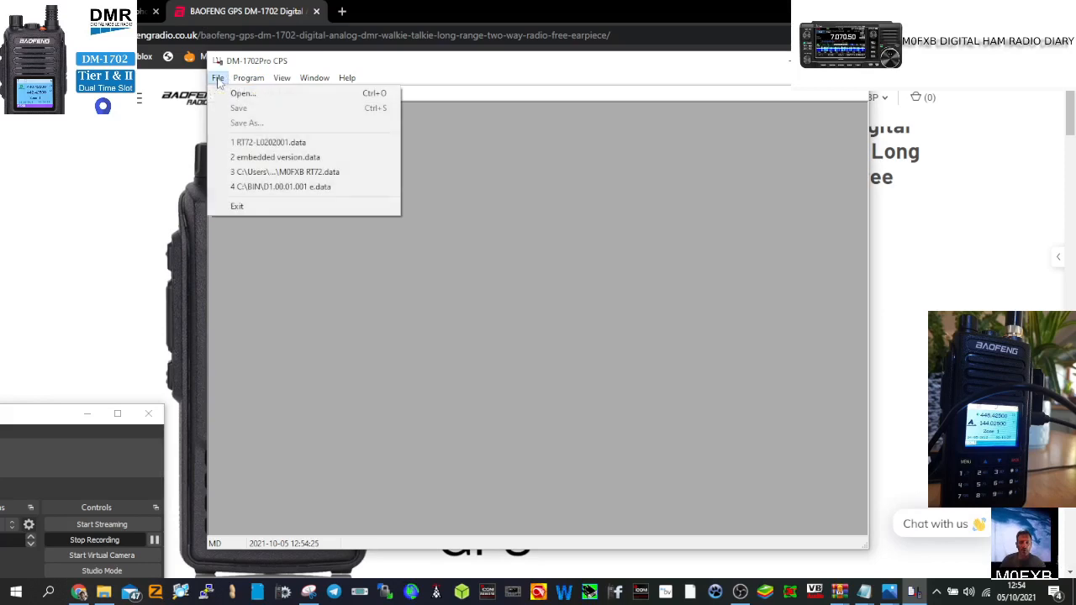
mouse_move(241, 81)
click(267, 94)
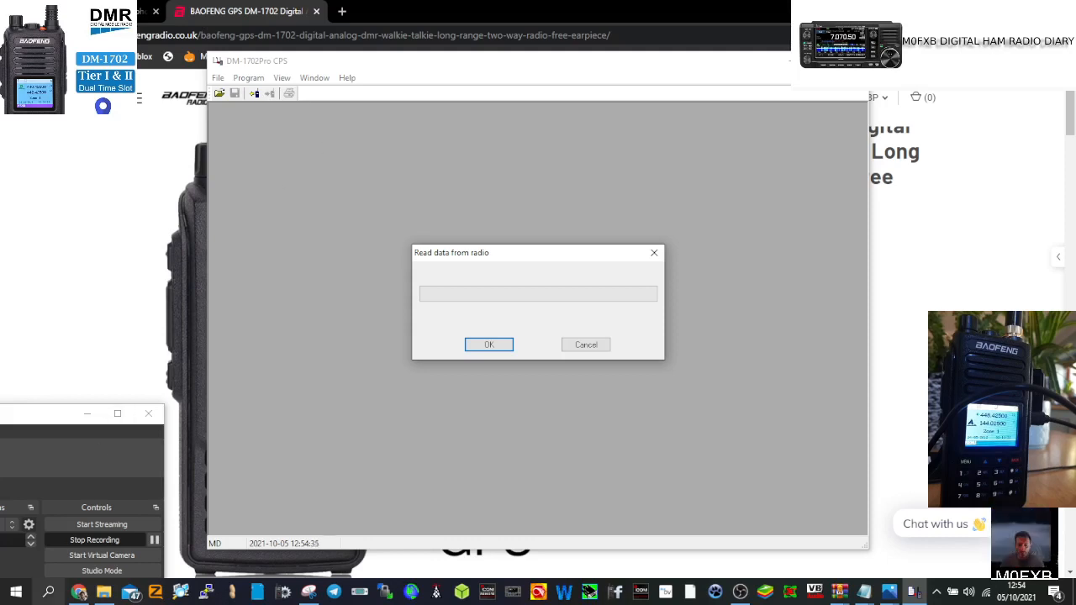
Step: Confirm the read and load the codeplug, showing Radio Information with firmware DM-1702-V1.4
click(154, 539)
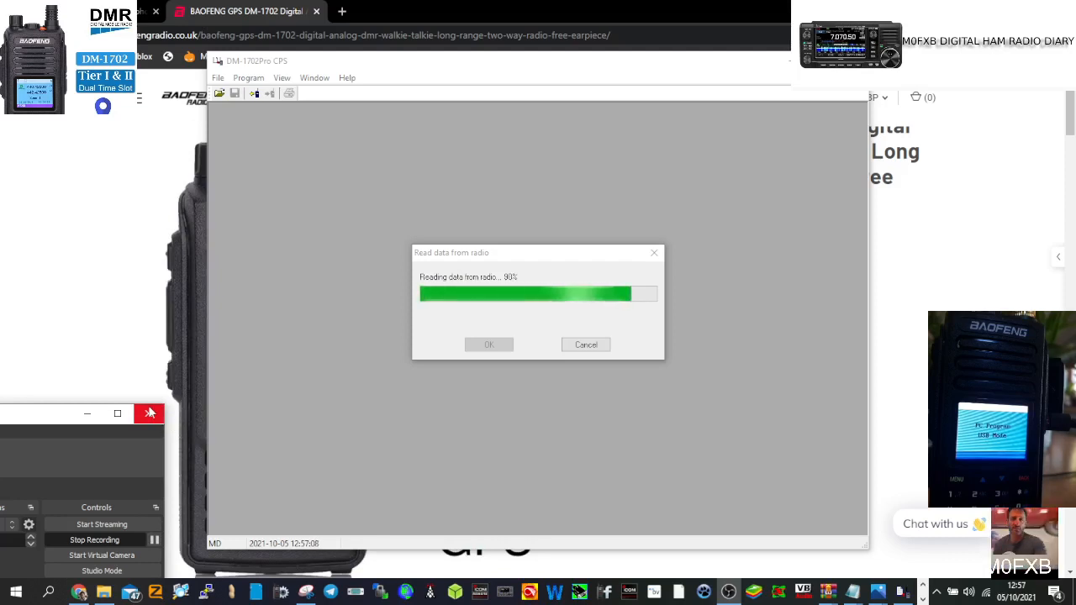
click(150, 413)
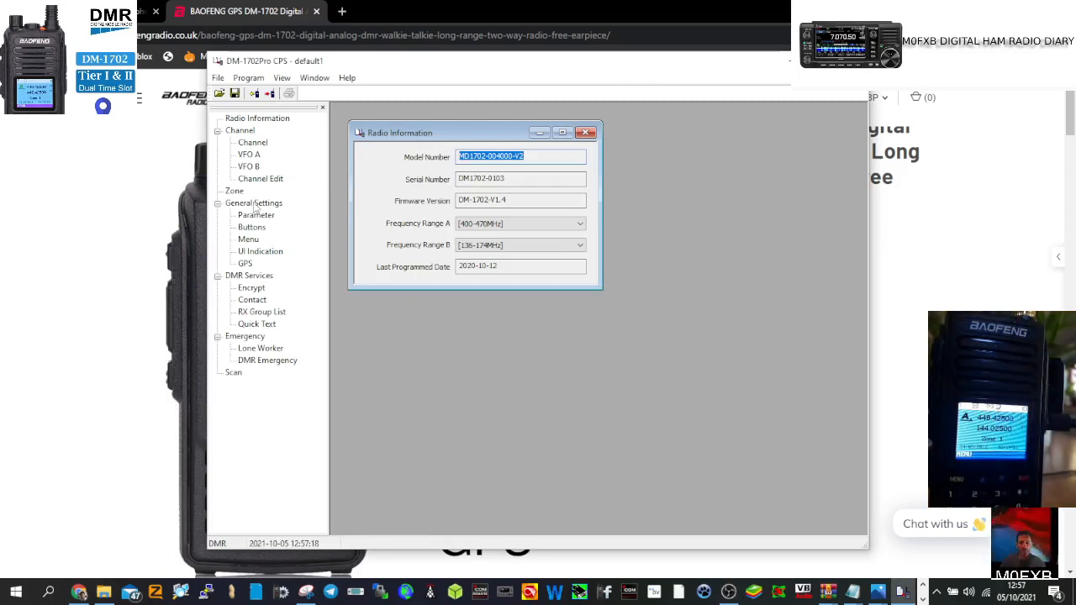
Step: Enter the operator's DMR ID as the Radio ID in General Settings' Parameter settings
double_click(254, 206)
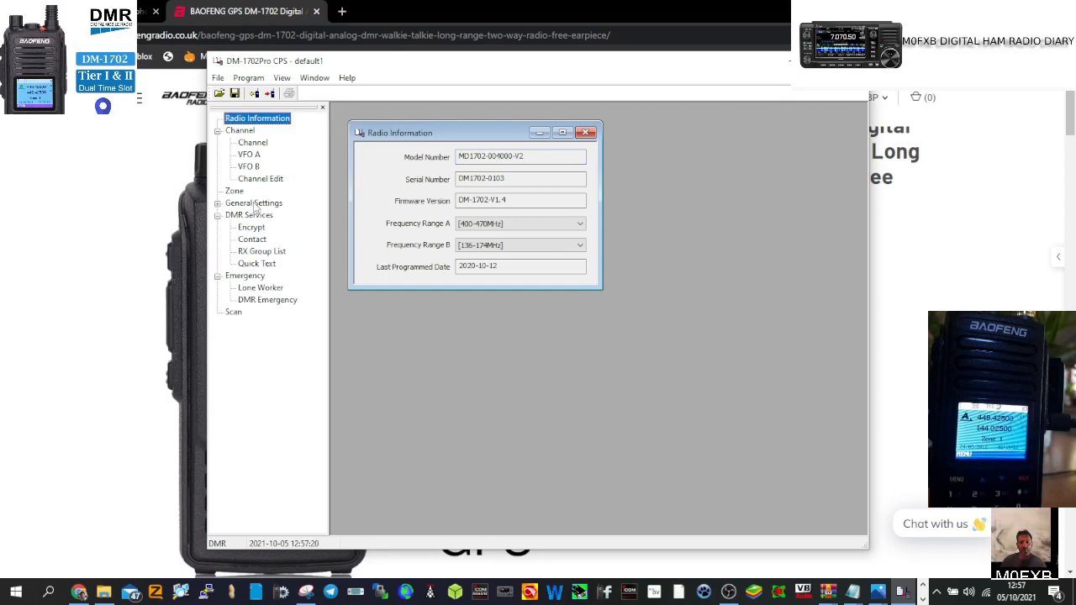
double_click(255, 207)
double_click(255, 216)
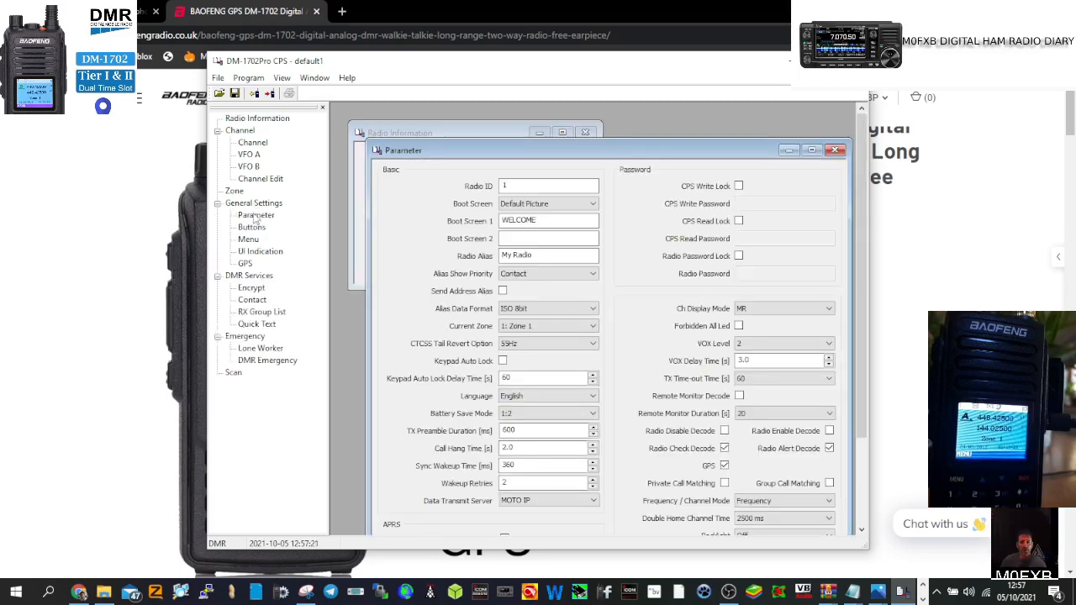
double_click(522, 184)
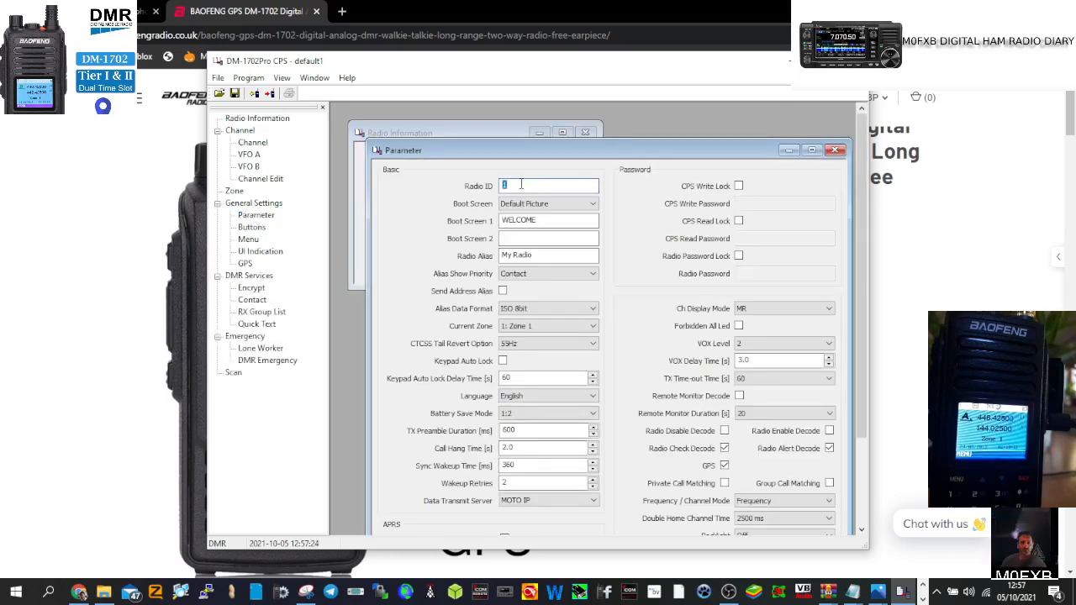
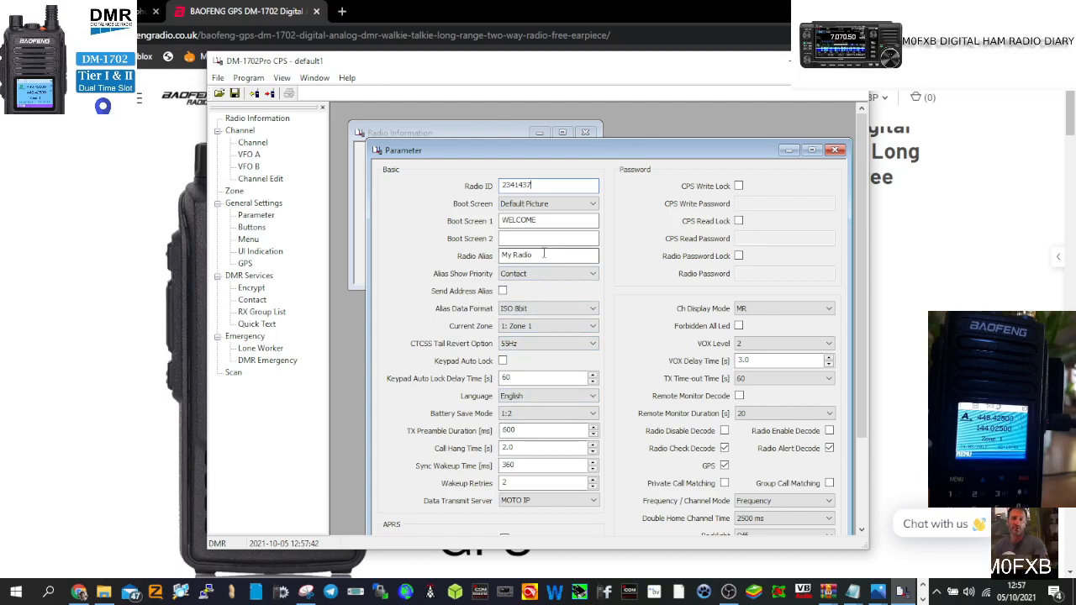
Step: Replace the Radio Alias with the operator's callsign
double_click(544, 253)
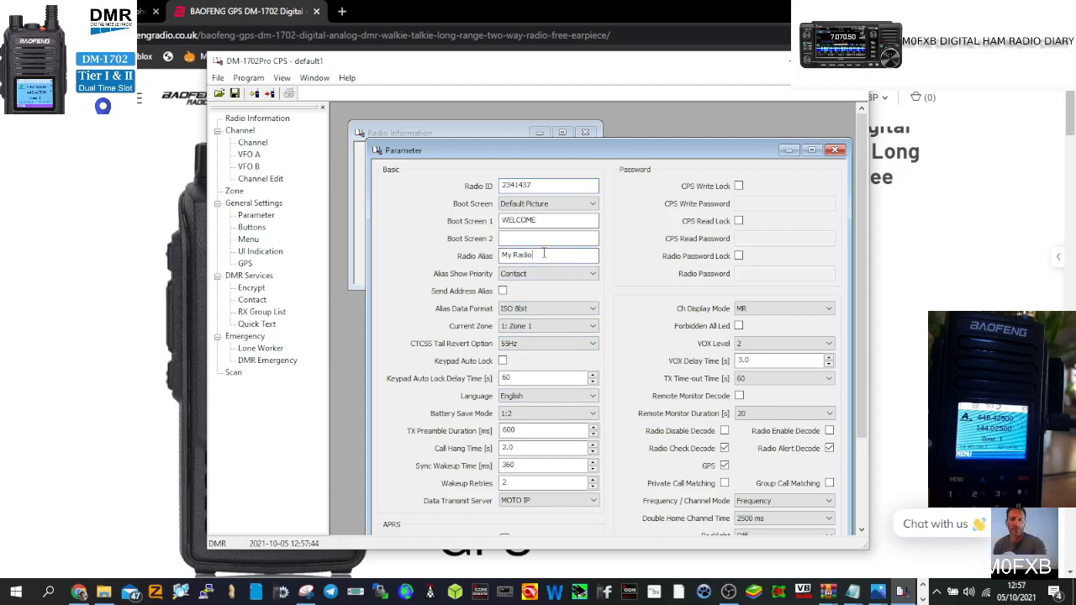
key(BackSpace)
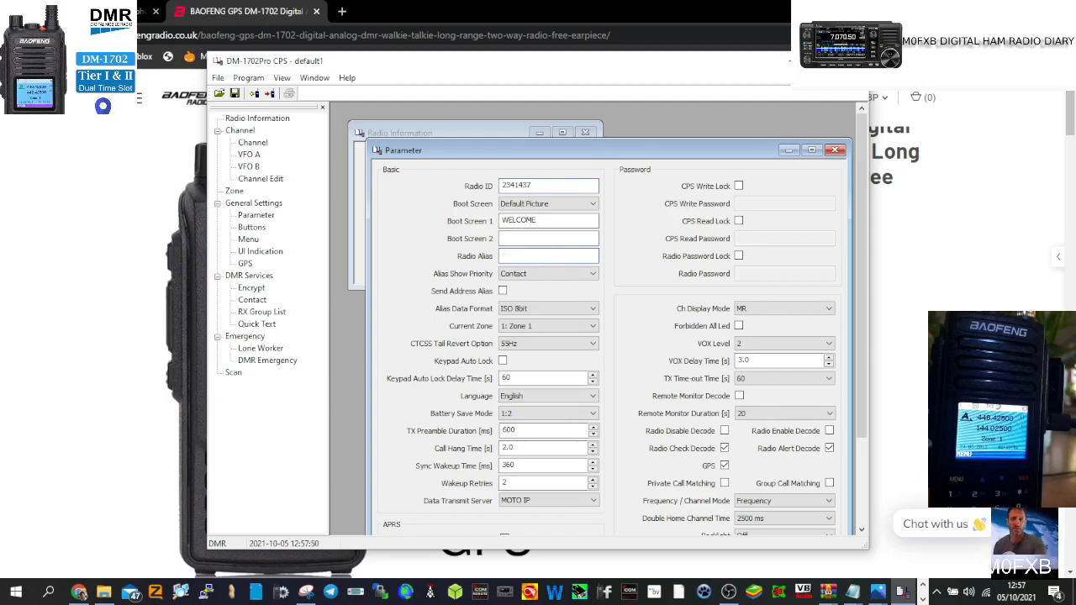
text(M0FXB)
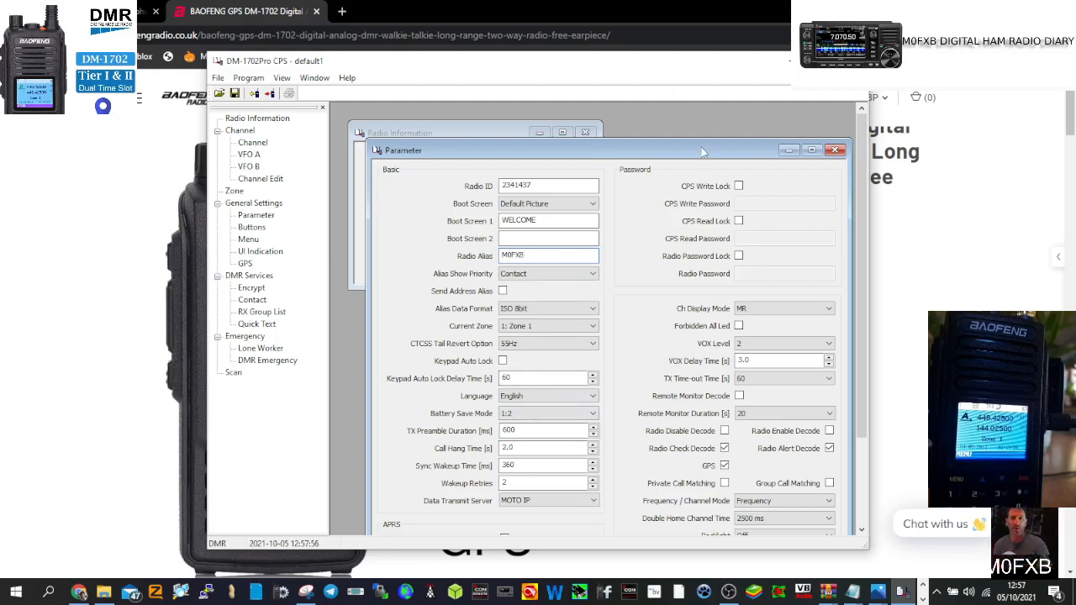
Step: Rearrange the windows and display the Channel list, selecting Channel 1's receive frequency
drag(702, 152, 685, 107)
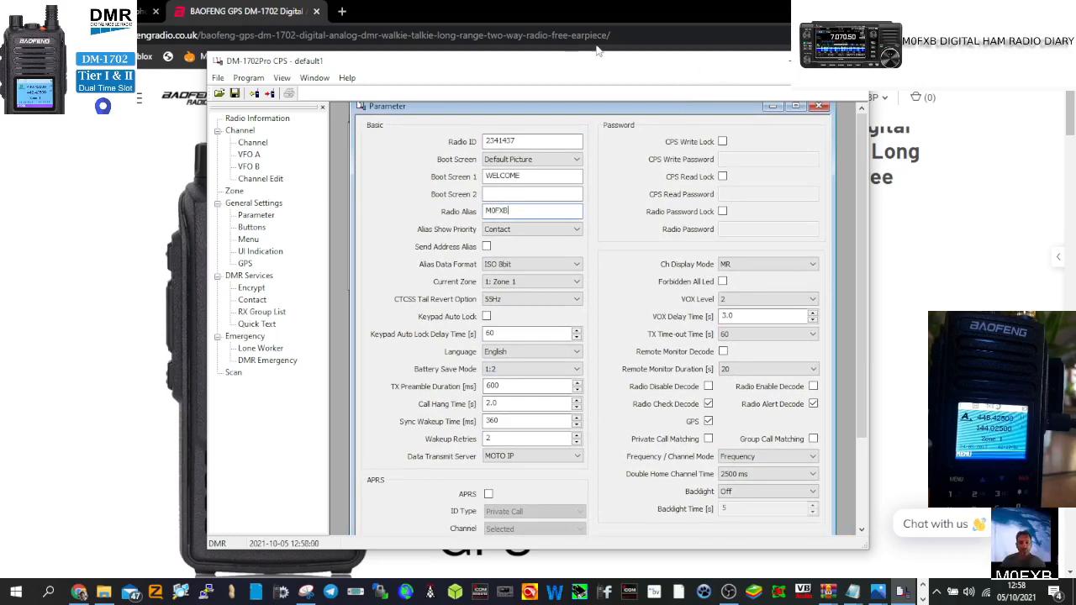
drag(566, 63, 573, 27)
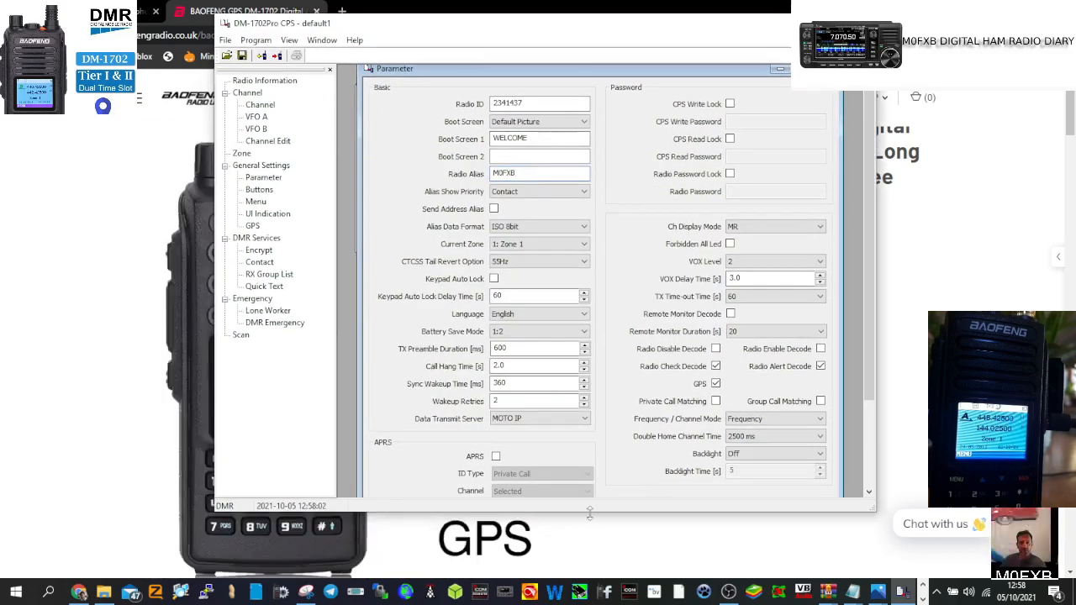
drag(590, 511, 591, 562)
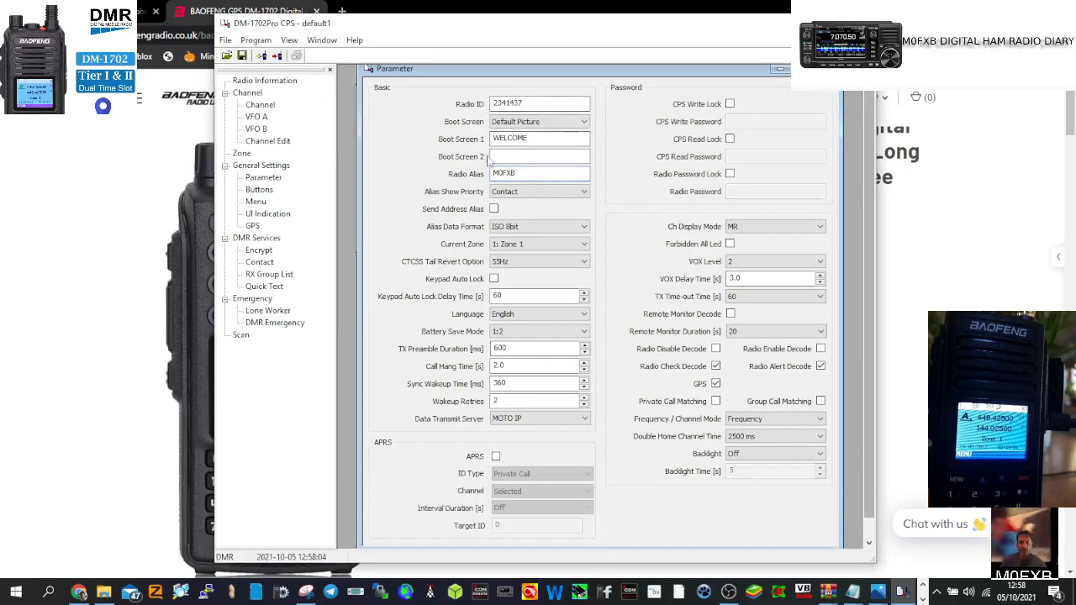
click(260, 105)
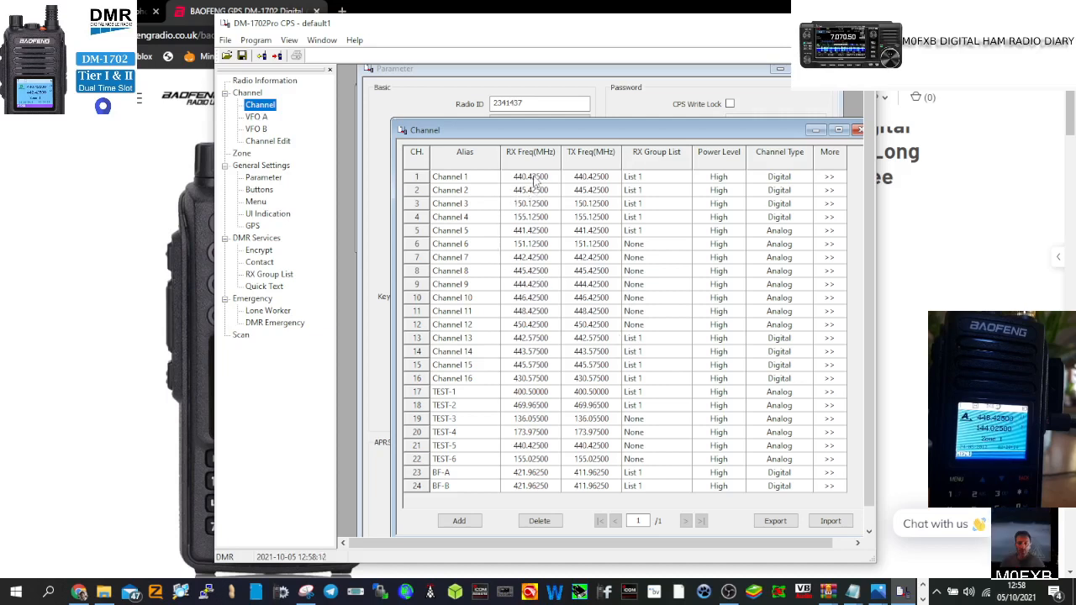
double_click(534, 178)
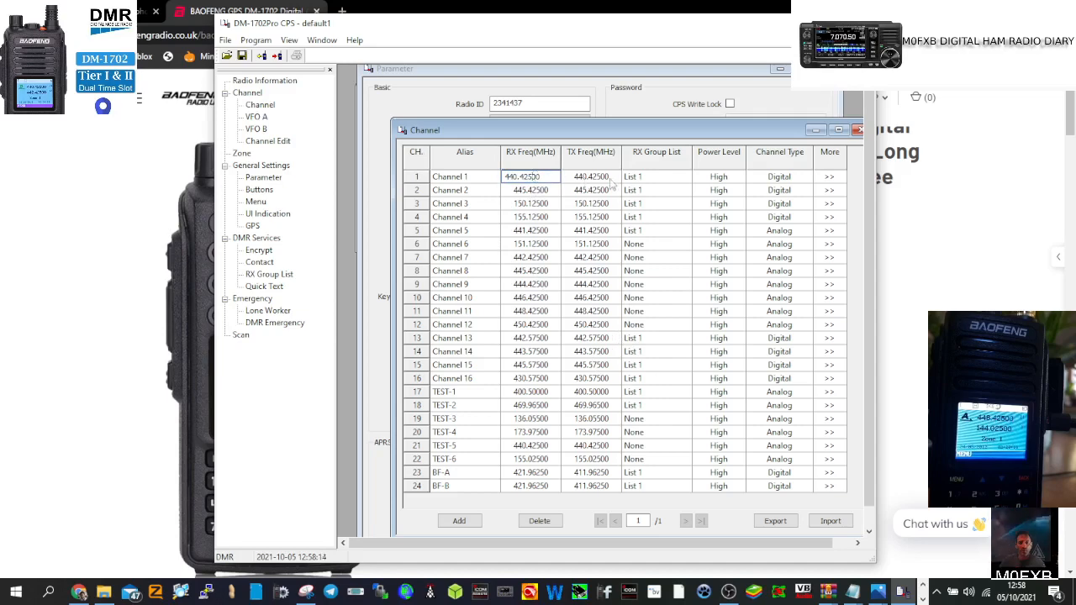
Step: Change Channel 1's Channel Alias to HOTSPOT in its full Channel Edit settings
click(830, 178)
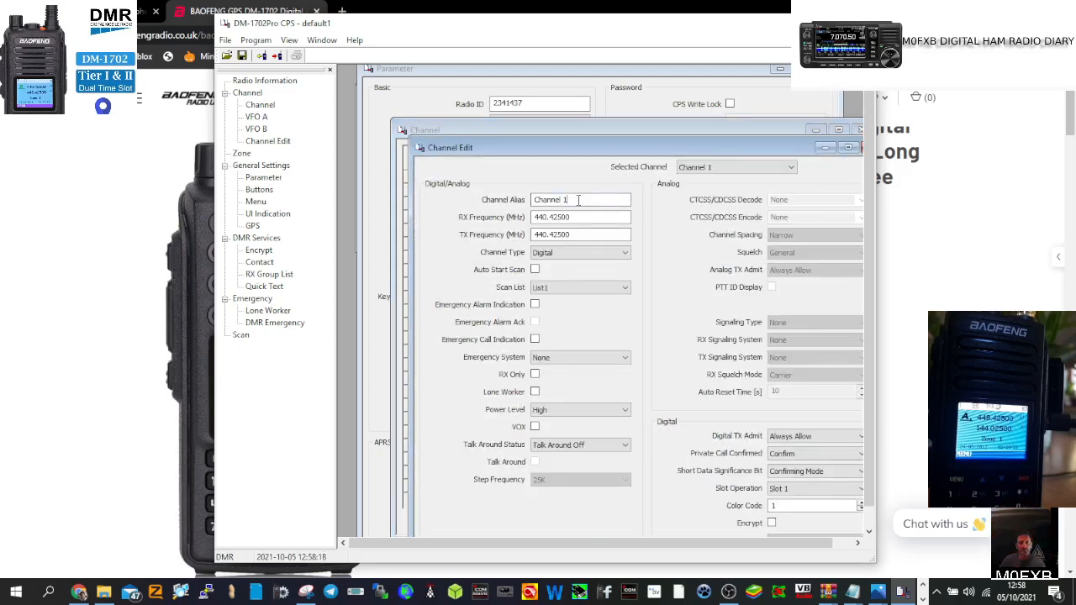
key(BackSpace)
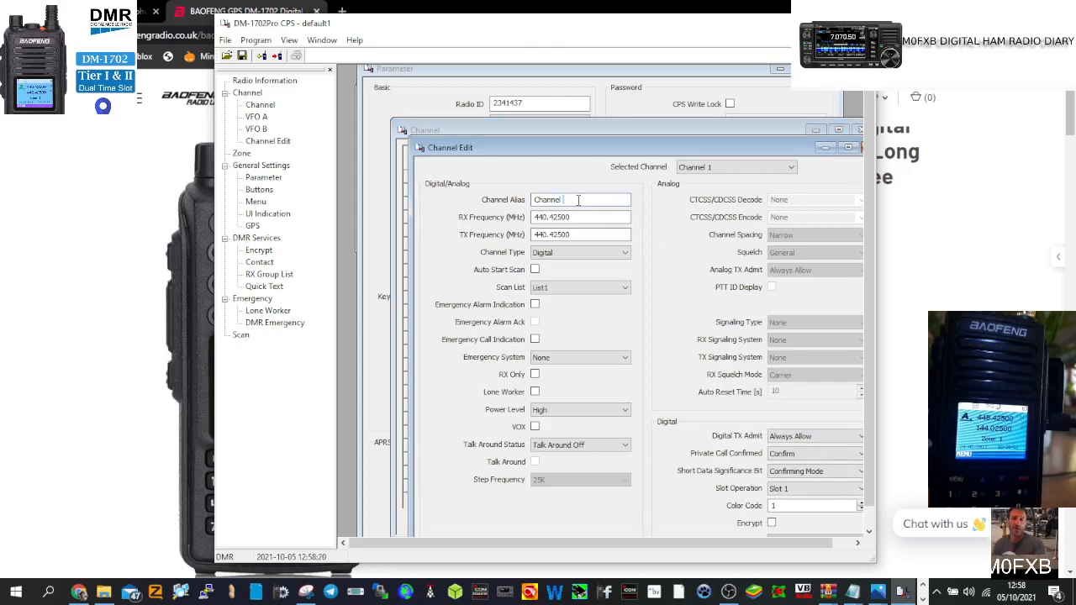
key(BackSpace)
key(BackSpace)
key(BackSpace)
key(BackSpace)
key(BackSpace)
key(BackSpace)
key(BackSpace)
key(BackSpace)
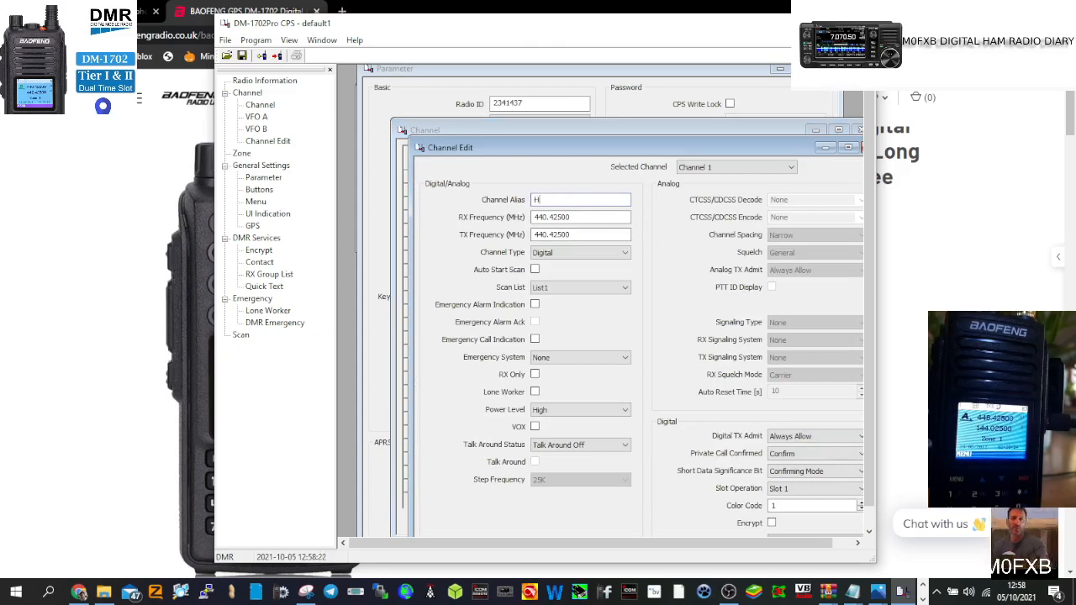
text(HOTSPOT)
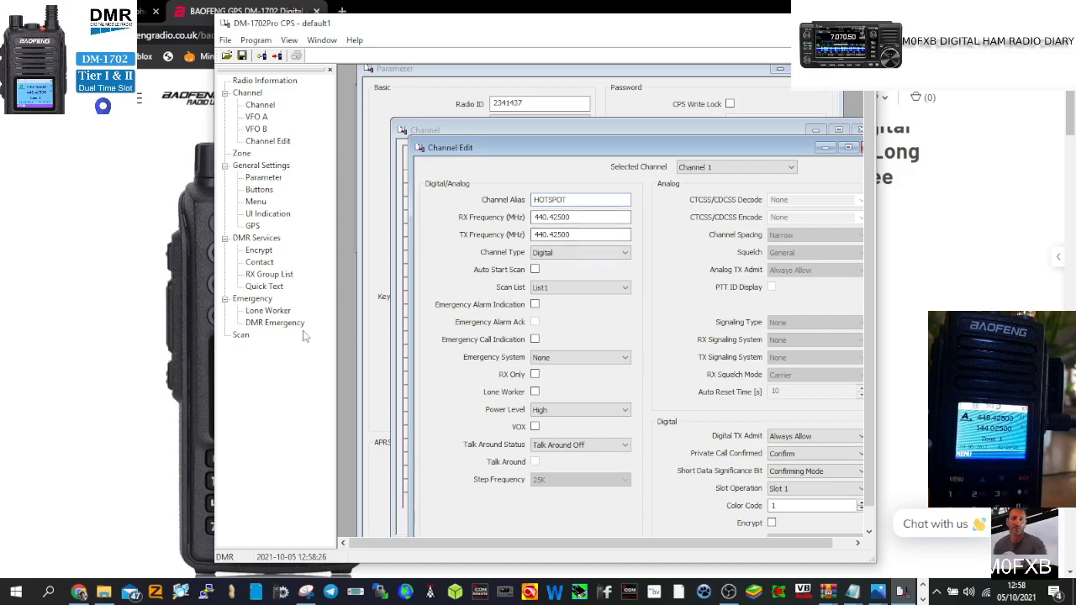
click(547, 172)
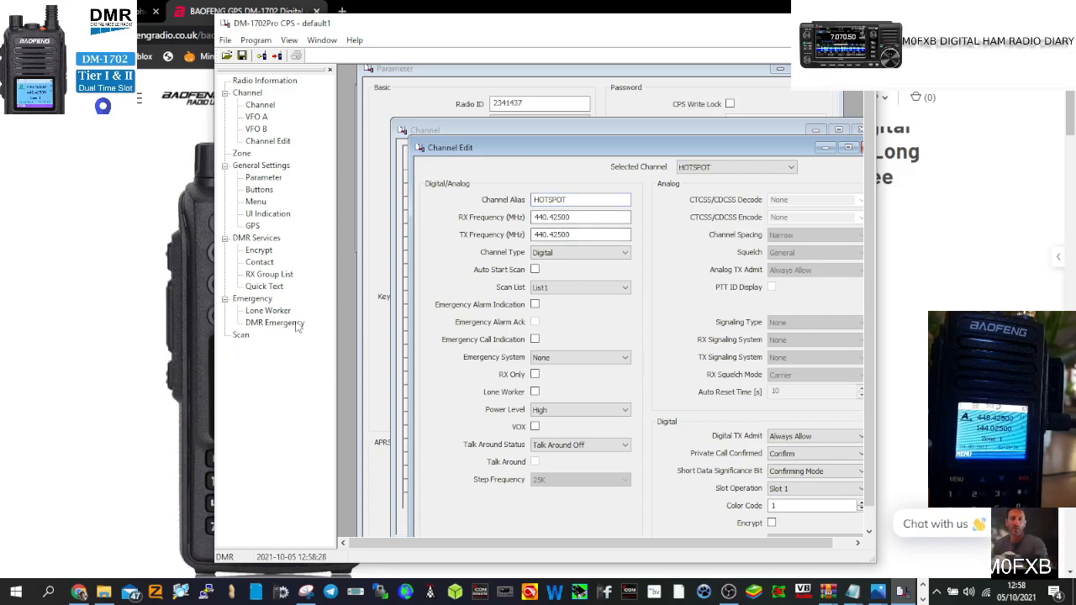
click(260, 263)
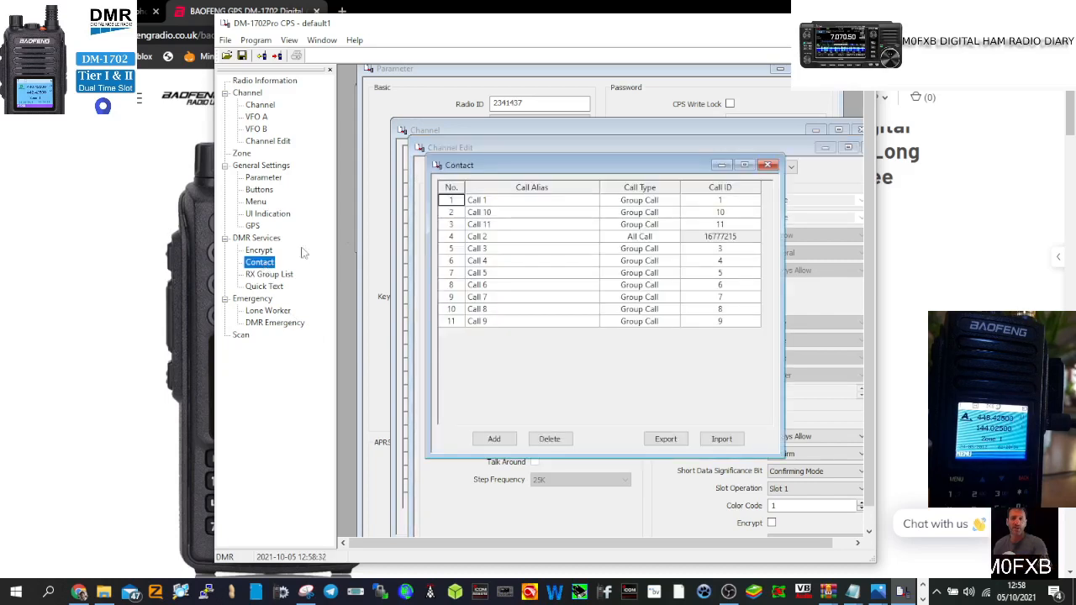
Step: Name contact Call 1 WORLWIDE and set Call 10's ID to 91, then close Contacts
click(517, 201)
click(516, 200)
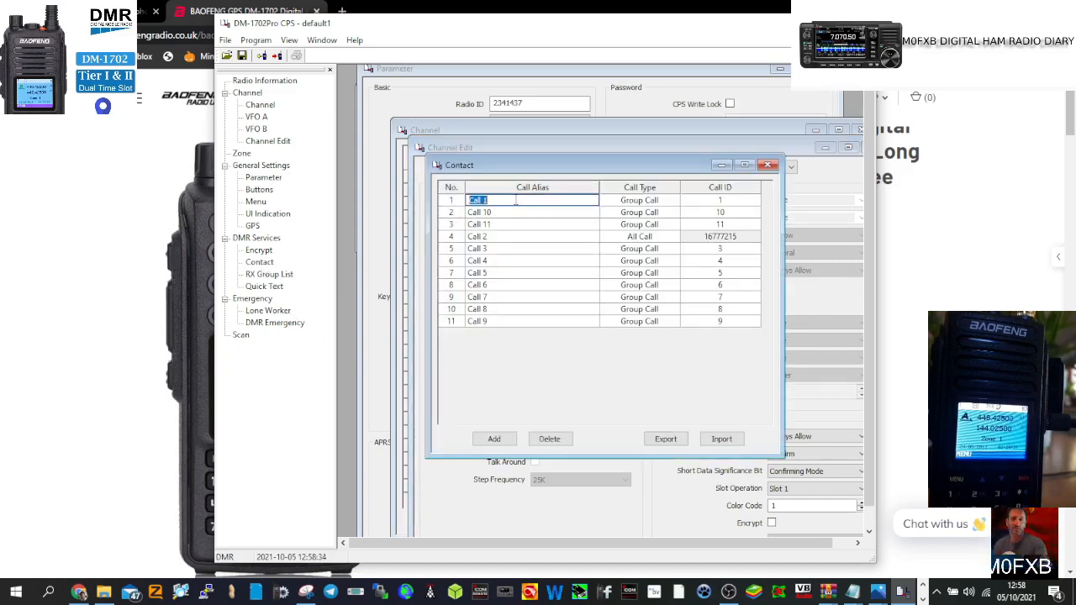
text(WORLWI)
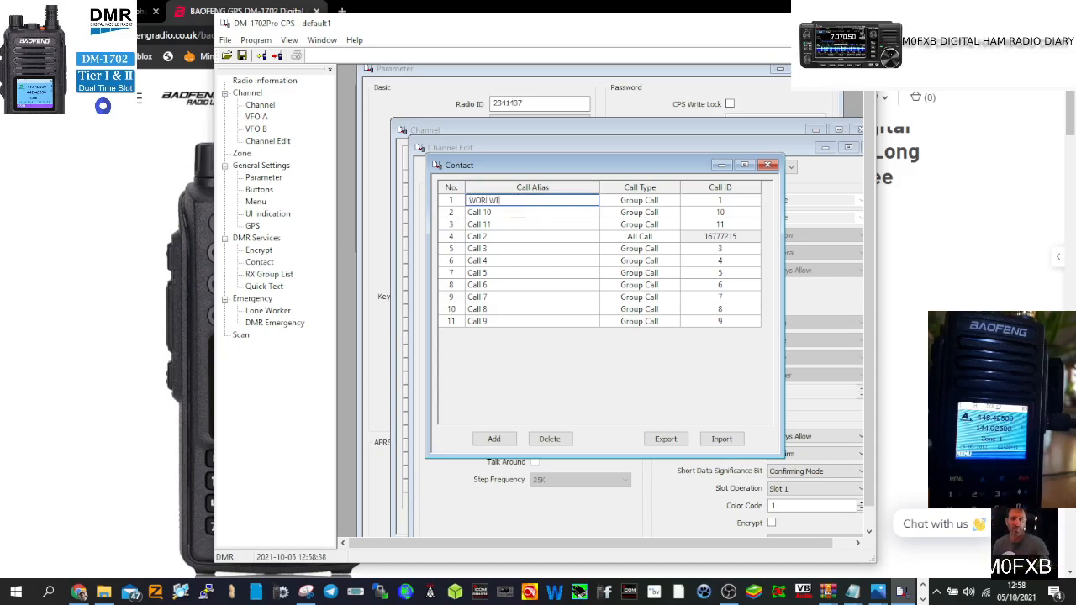
text(DE)
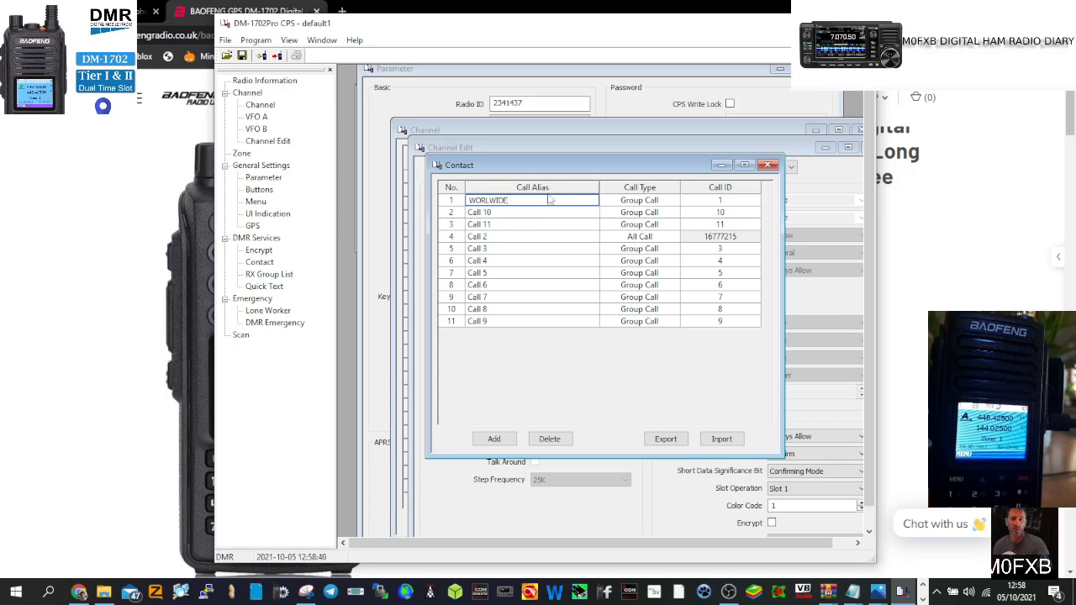
click(730, 200)
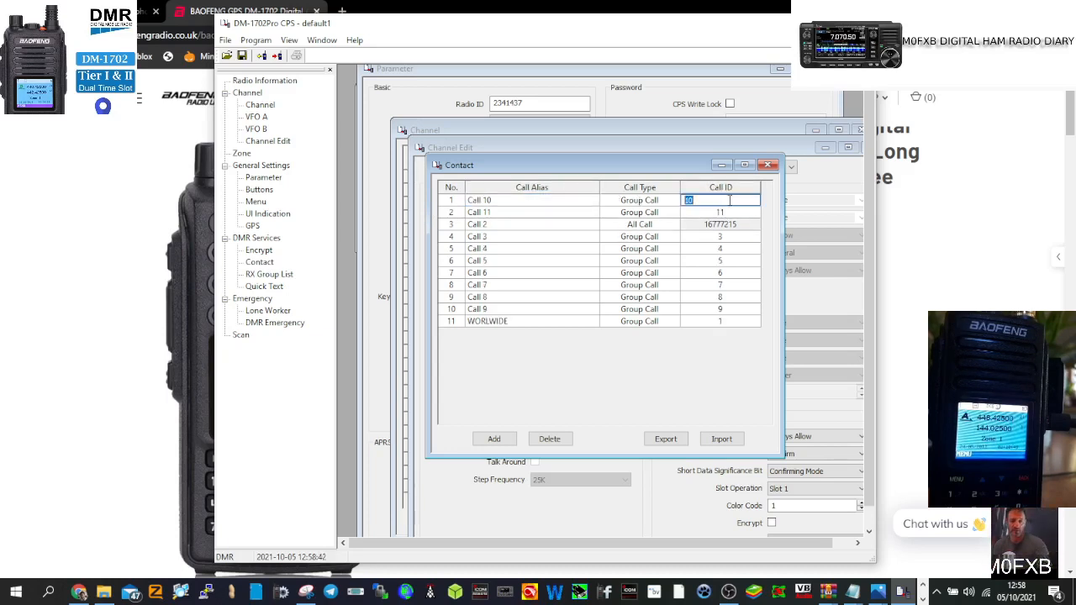
text(91)
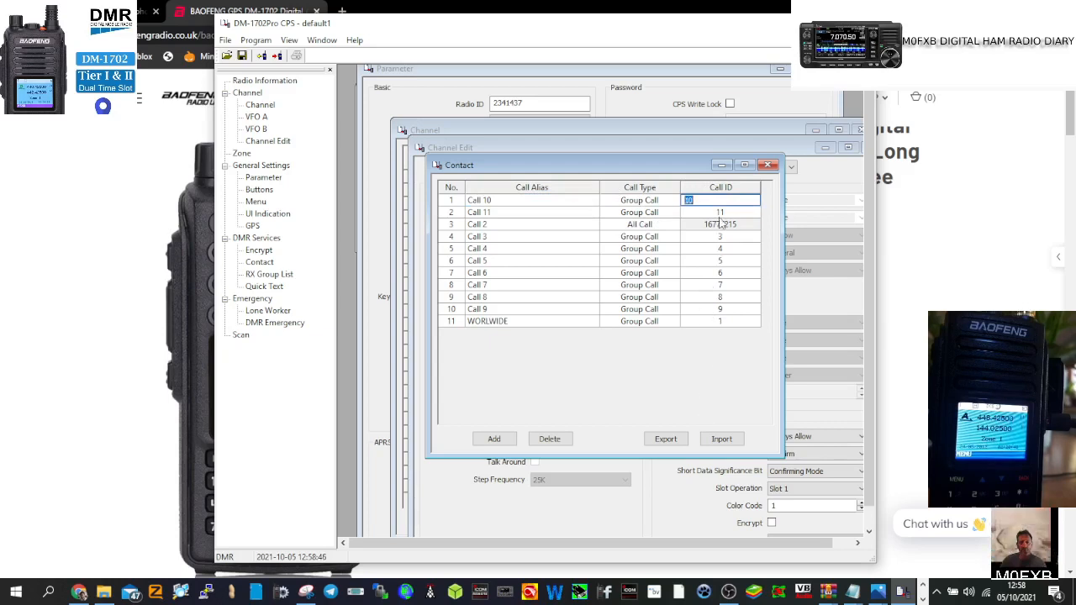
text(9)
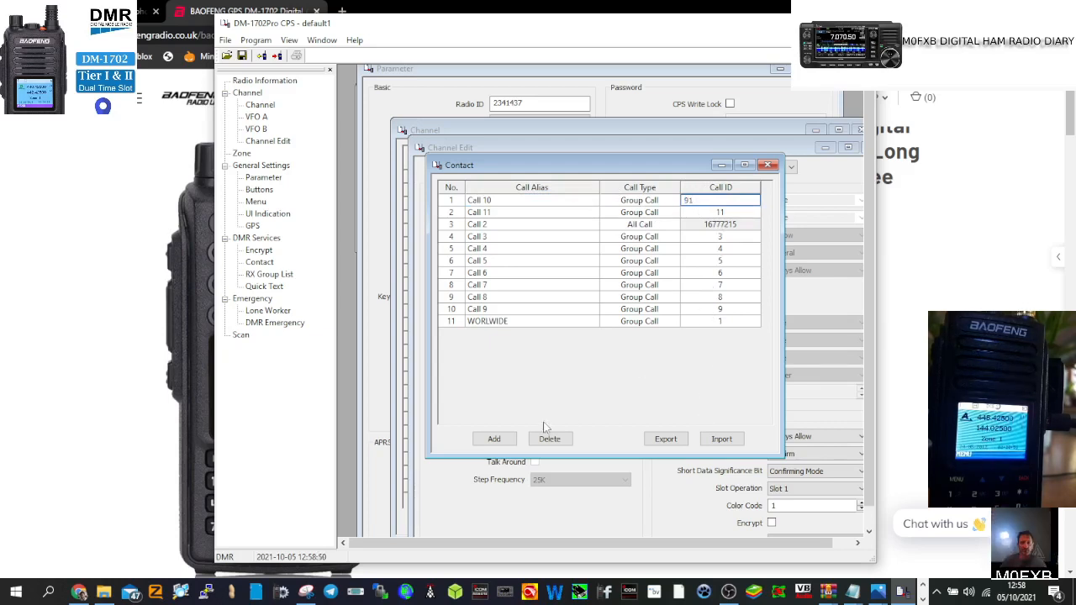
click(494, 438)
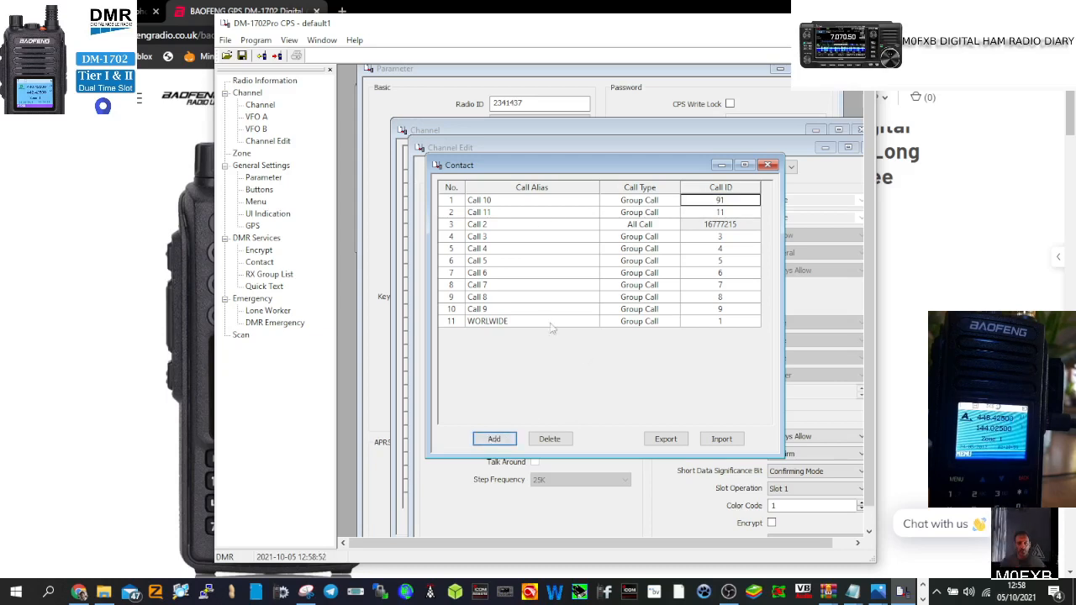
click(768, 164)
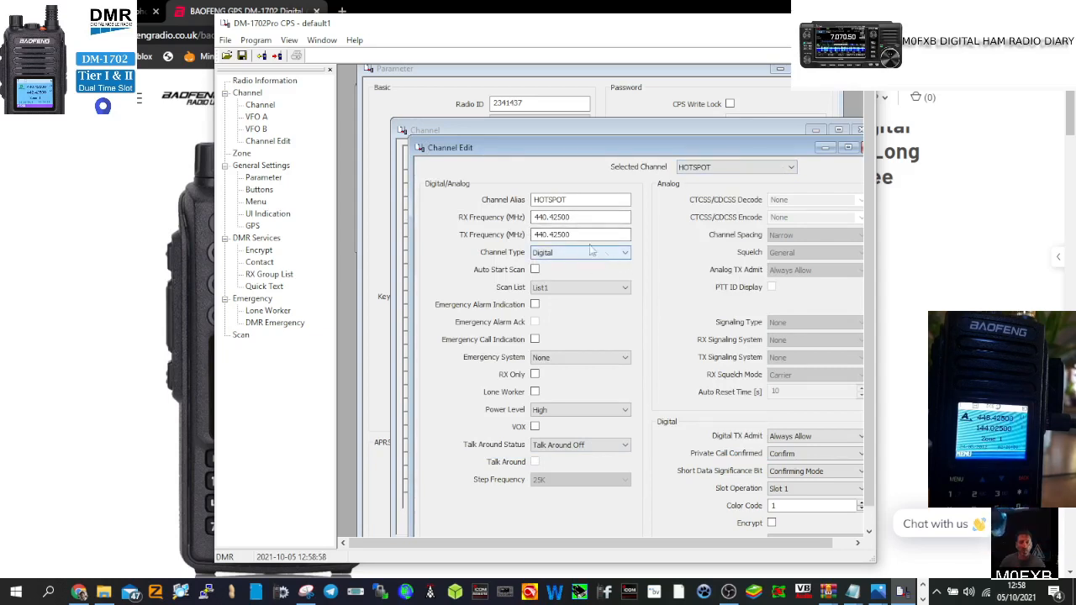
Step: Set HOTSPOT's receive and transmit frequencies to 431.55000 MHz
double_click(555, 217)
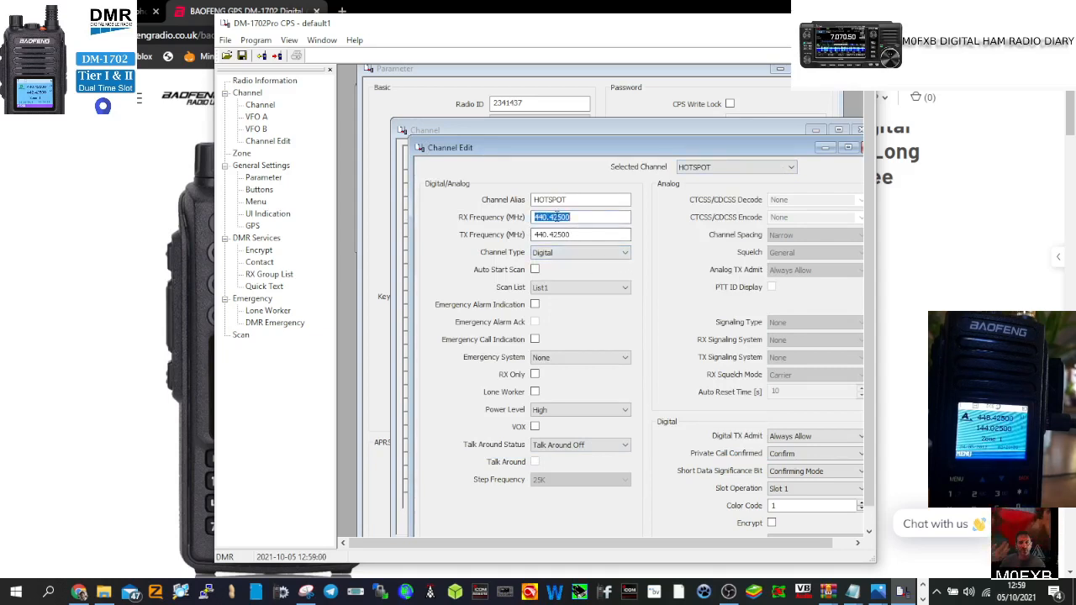
text(431)
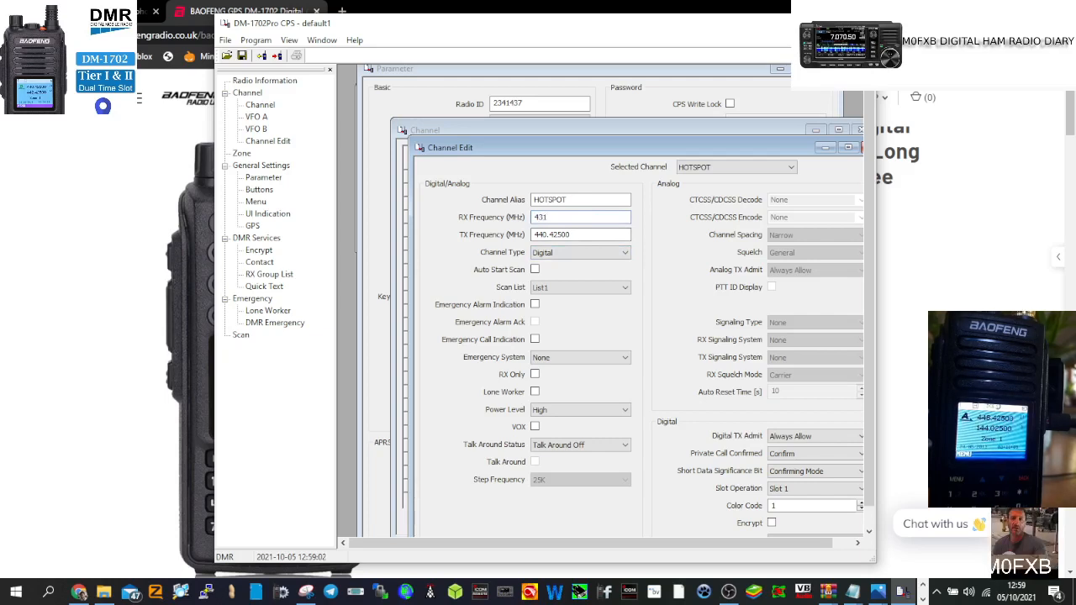
text(.55)
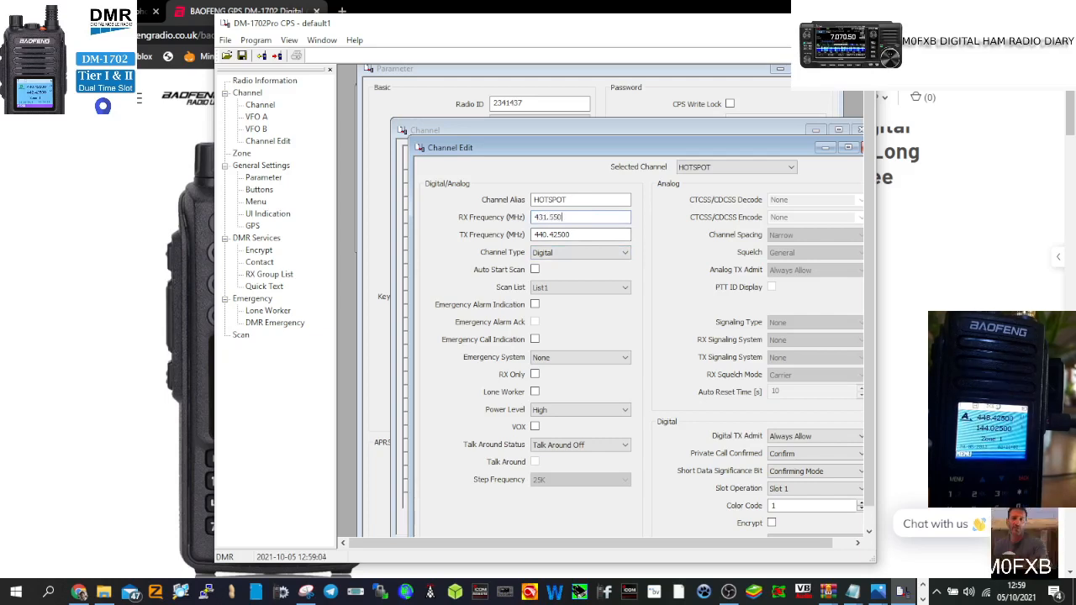
click(552, 235)
double_click(552, 236)
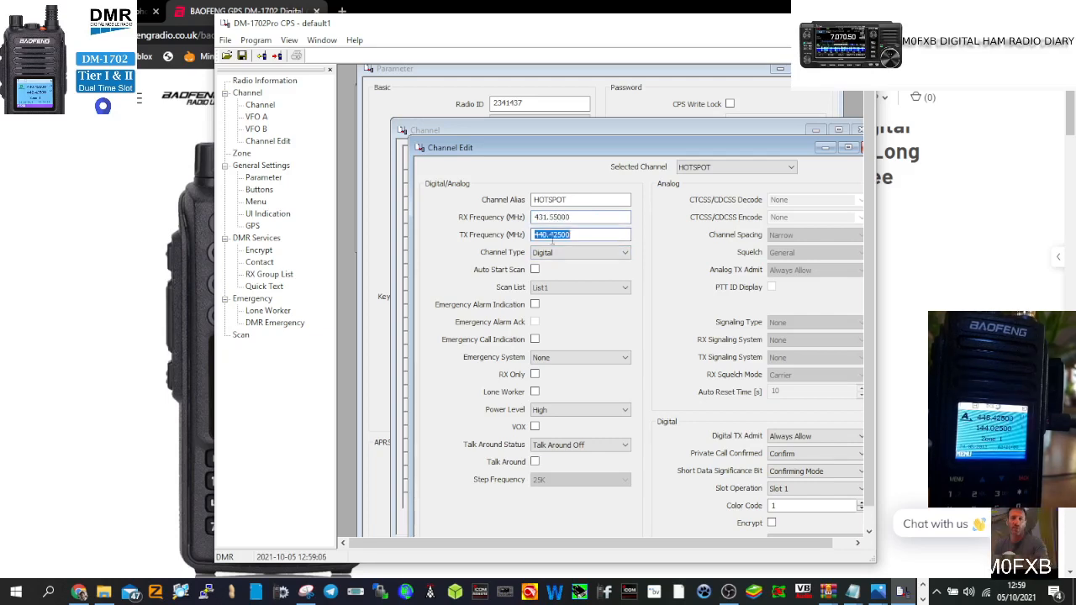
text(431)
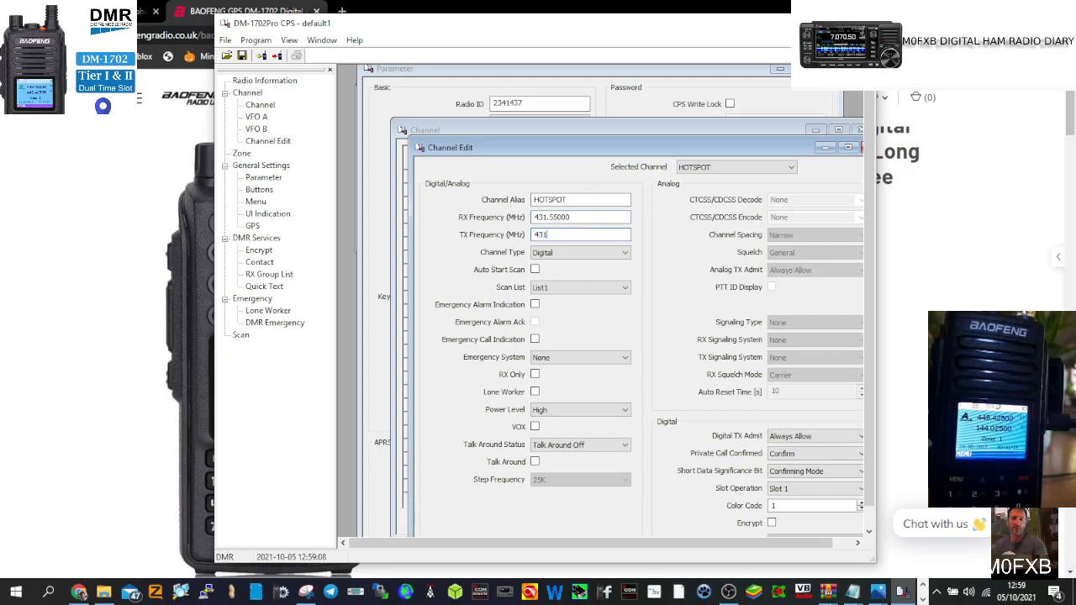
text(.55)
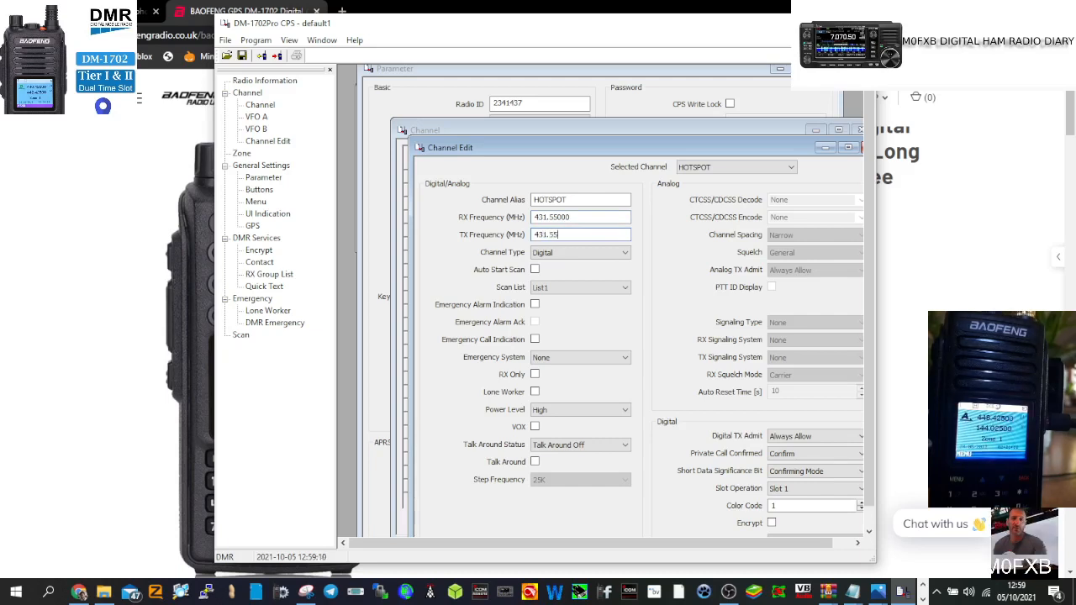
text(0)
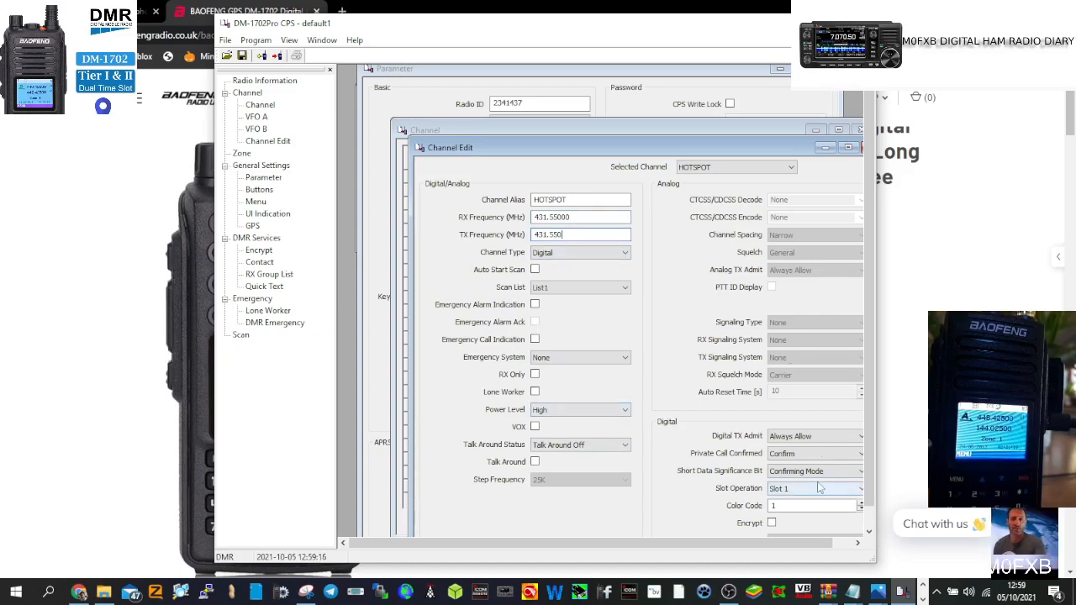
Step: Put the HOTSPOT channel on time slot 2 and reveal its remaining digital settings
drag(875, 325, 992, 325)
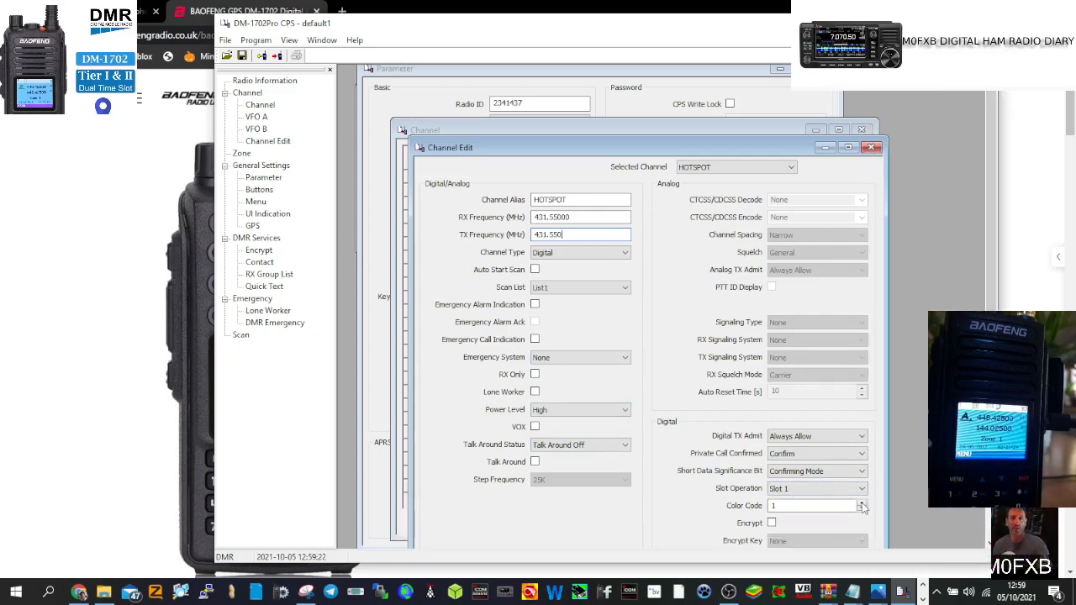
click(862, 488)
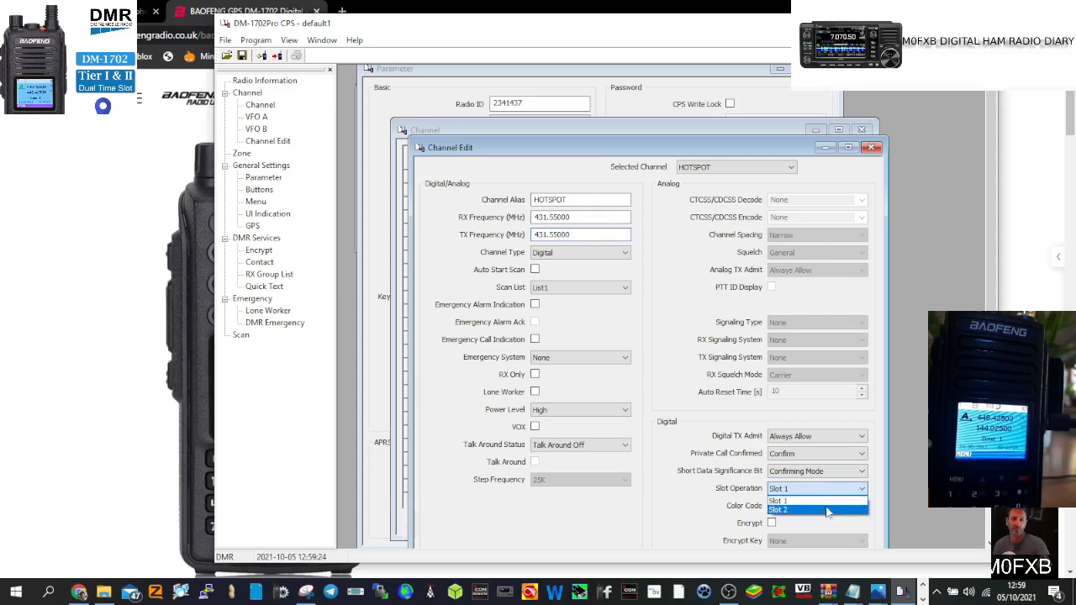
click(828, 511)
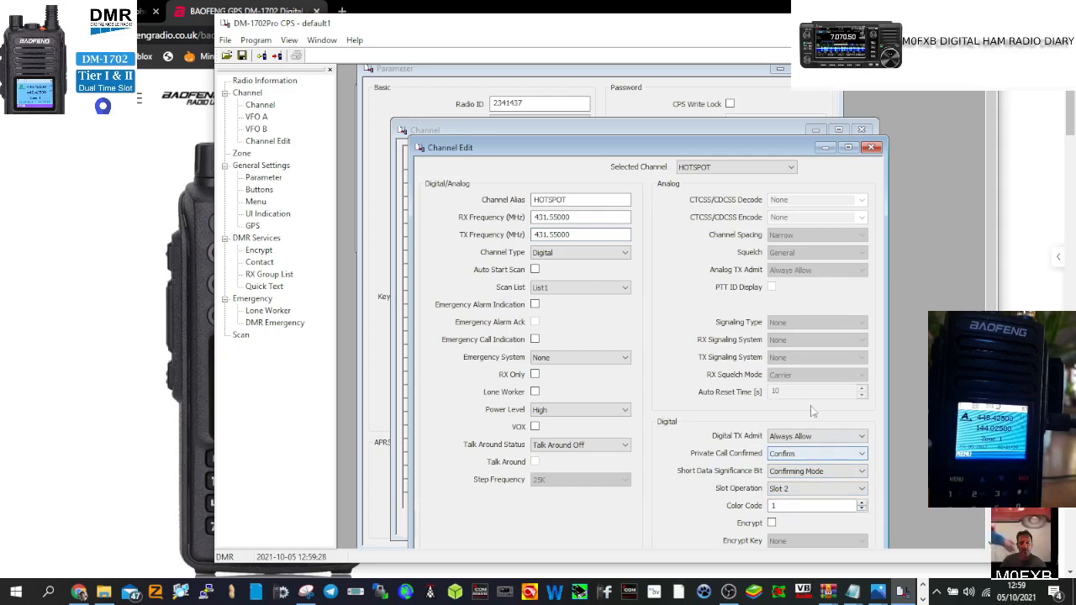
drag(730, 151, 717, 65)
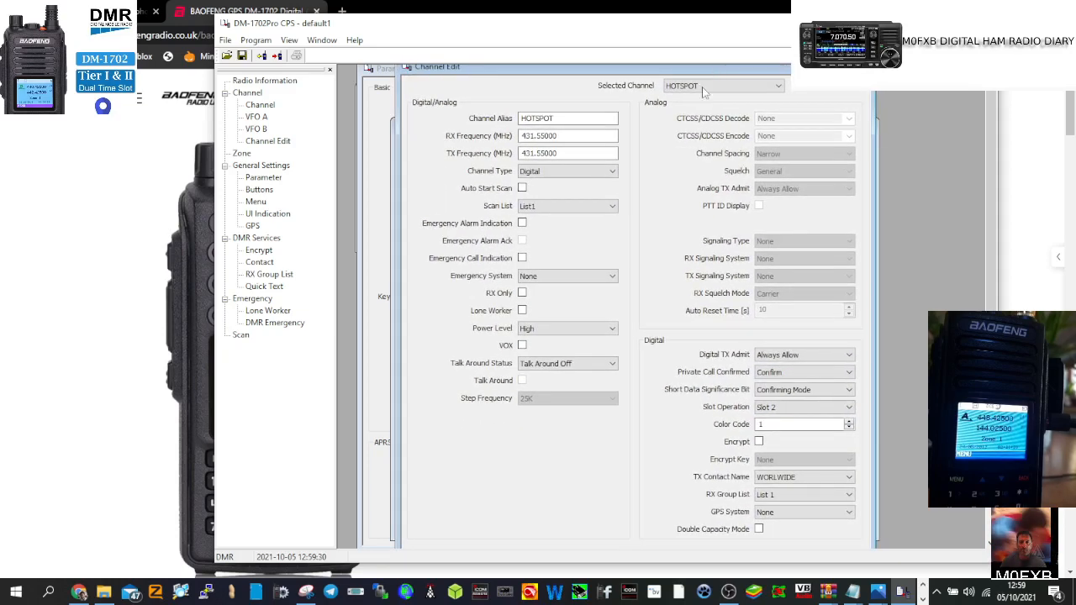
click(849, 477)
click(849, 476)
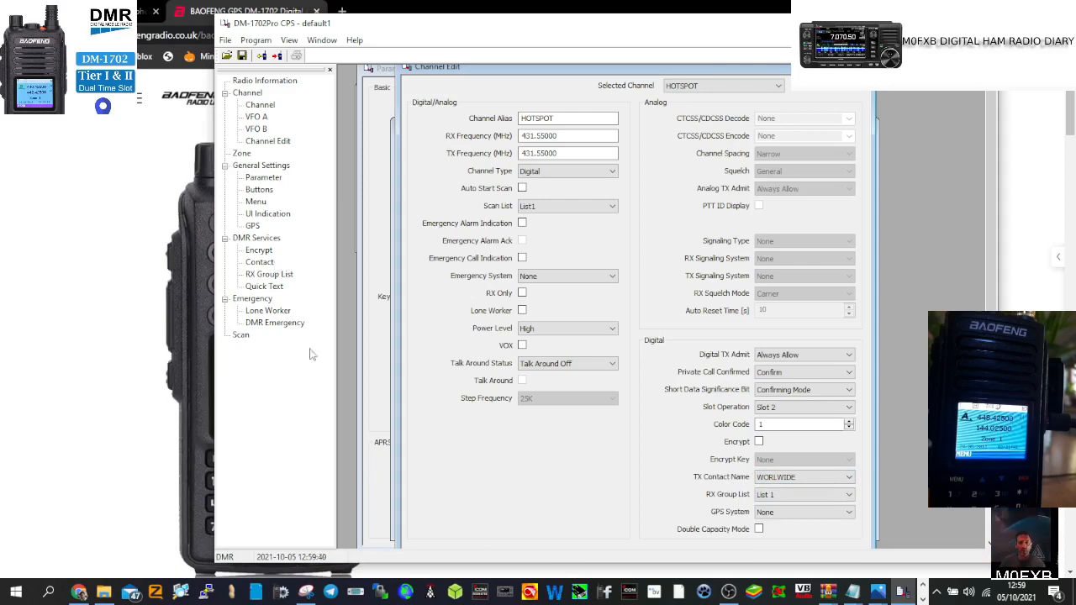
click(259, 262)
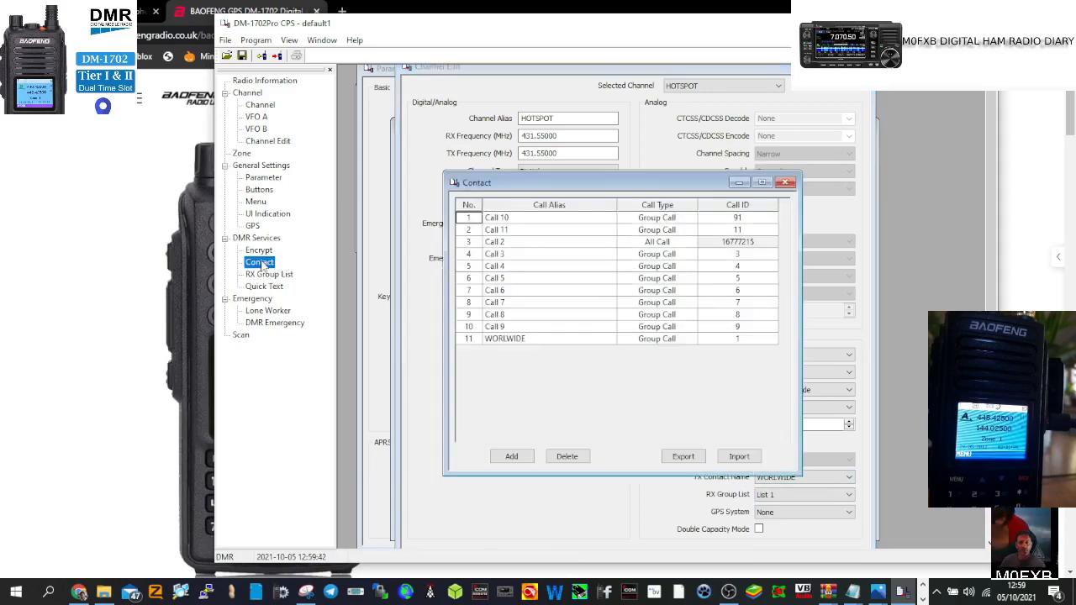
click(738, 183)
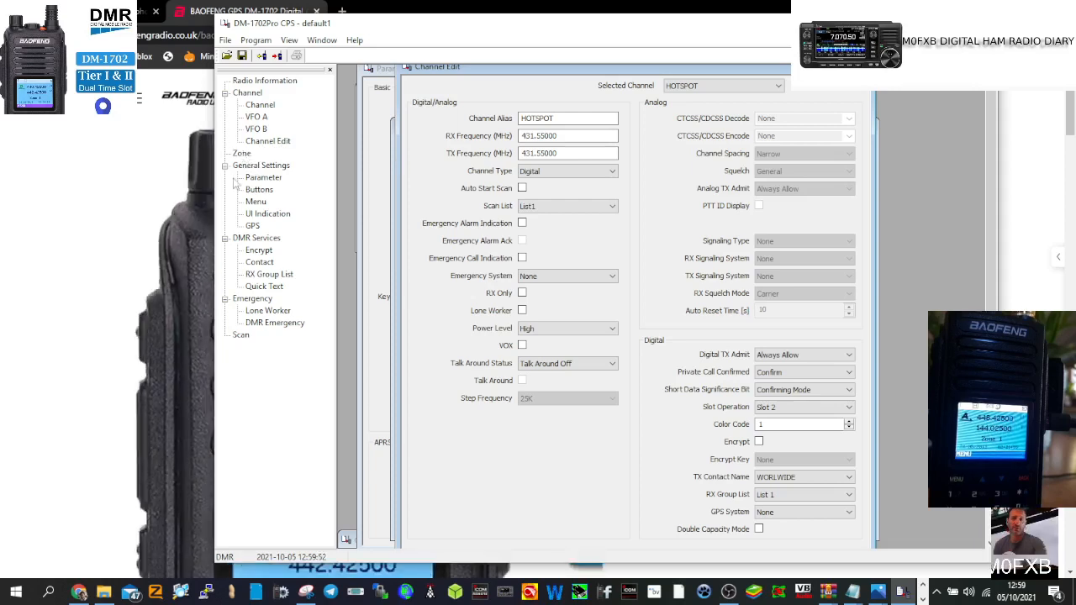
Step: Rename Zone 1 to HOTSPOTS and type FM REPEATERS as Zone 2's name
double_click(241, 155)
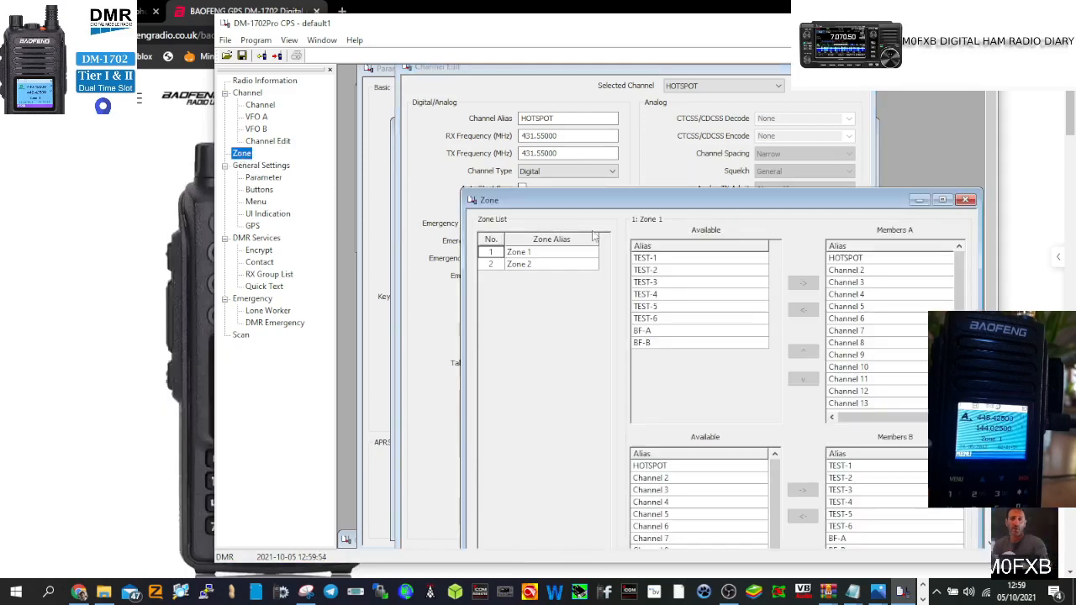
double_click(527, 252)
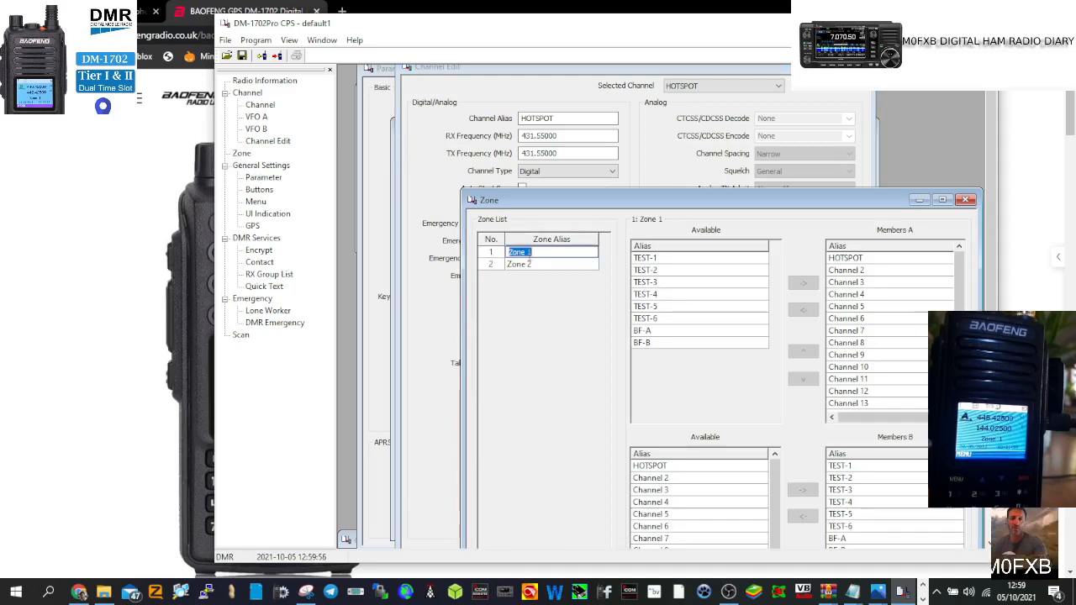
text(HOTSPOTS)
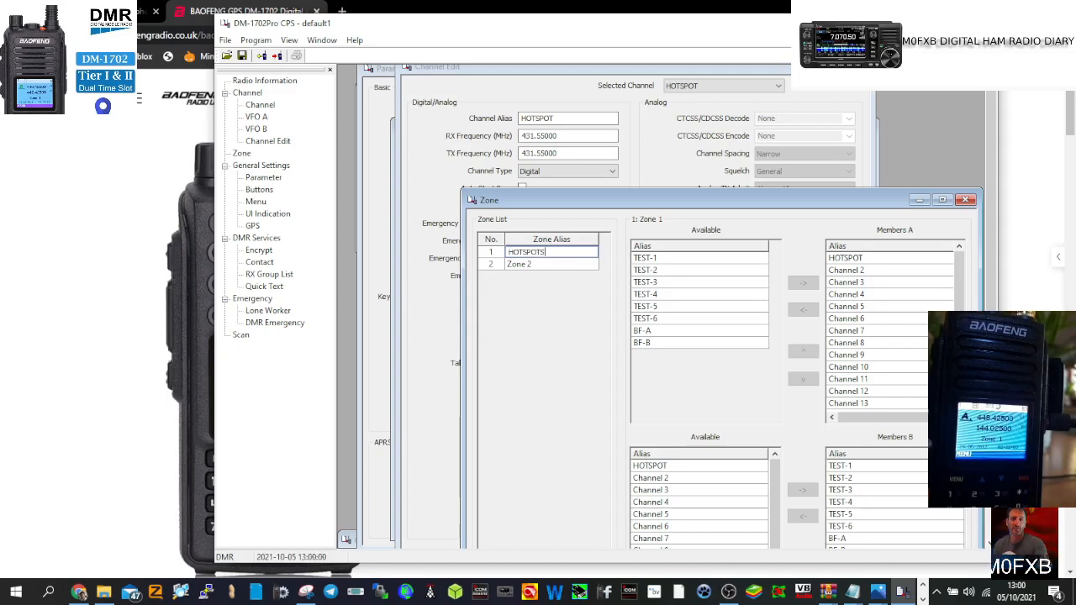
double_click(528, 264)
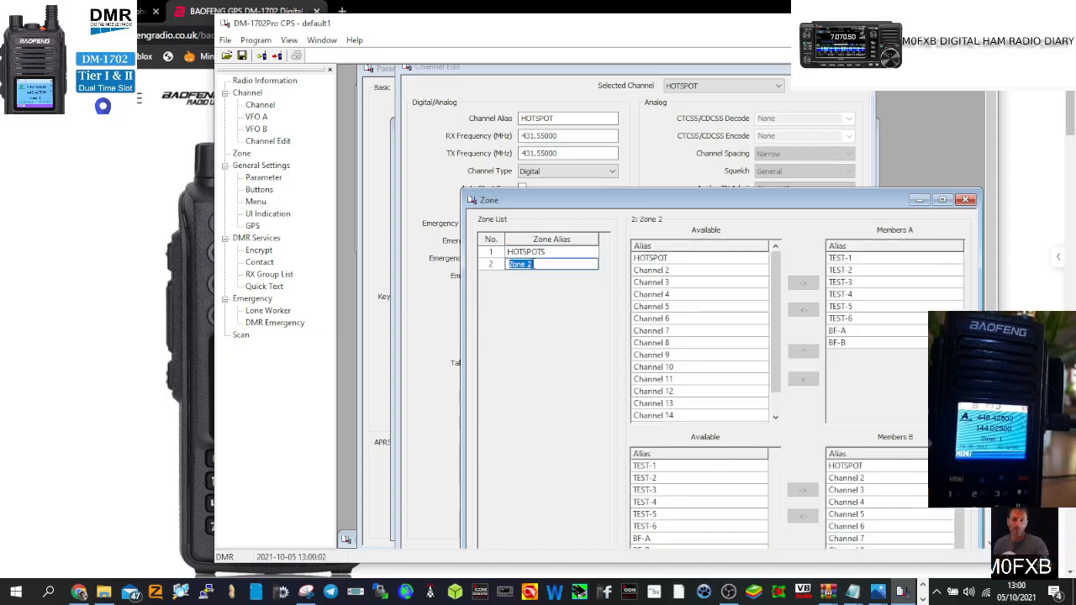
text(F)
key(BackSpace)
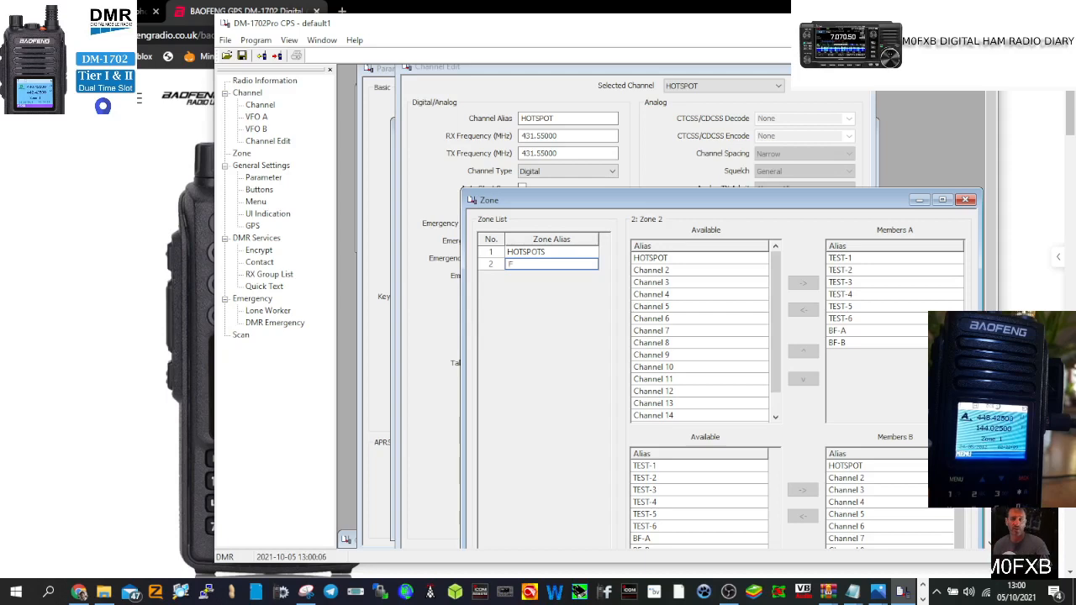
text(FM REPEA)
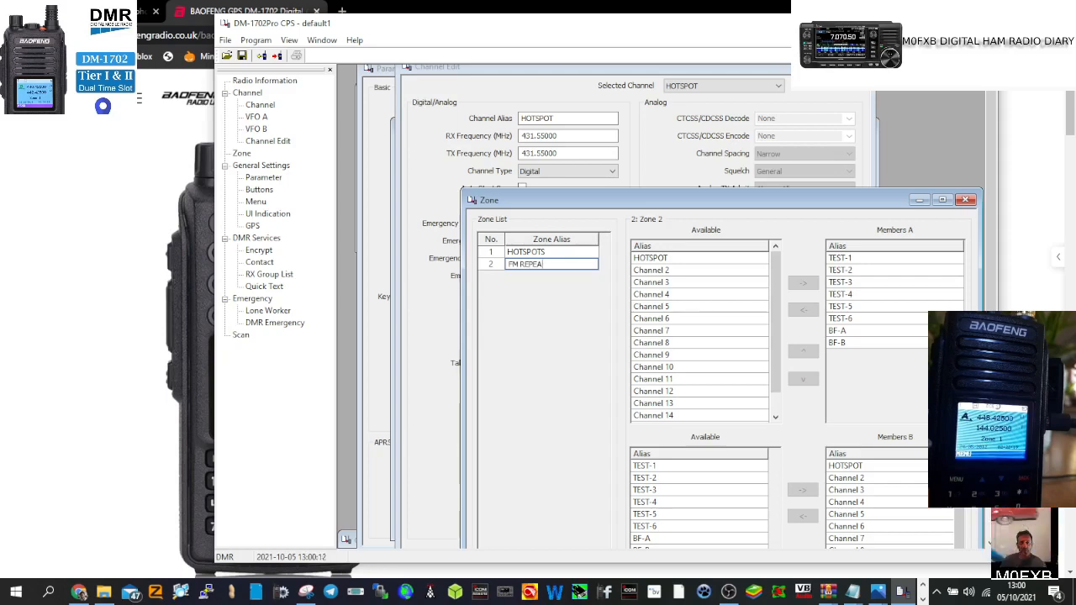
text(YTERS)
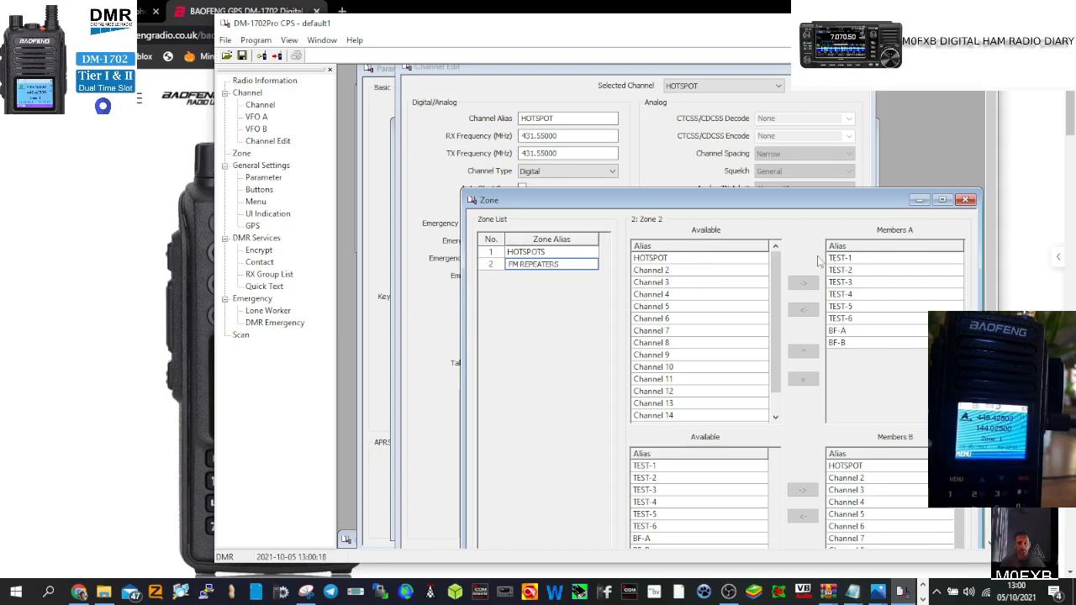
Step: Commit the FM REPEATERS name and strip every channel except HOTSPOT from HOTSPOTS' Members A
click(690, 261)
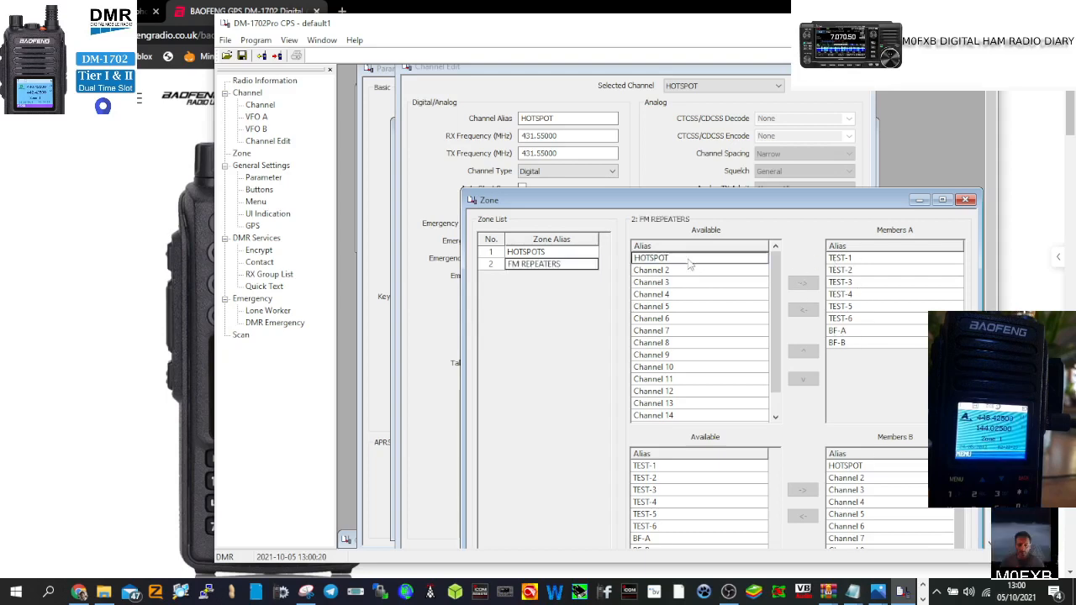
click(690, 262)
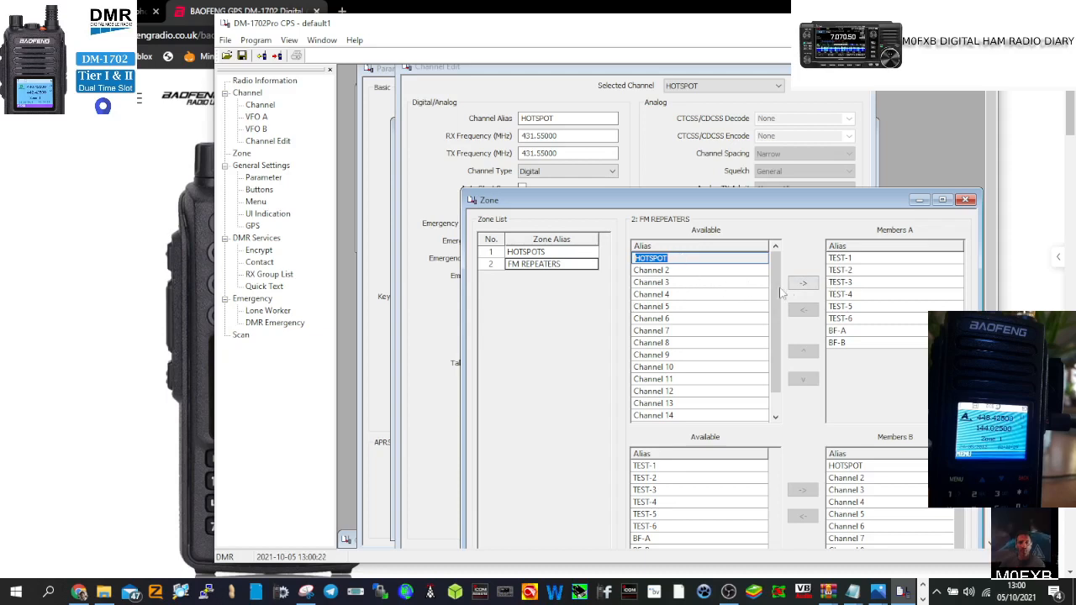
click(544, 253)
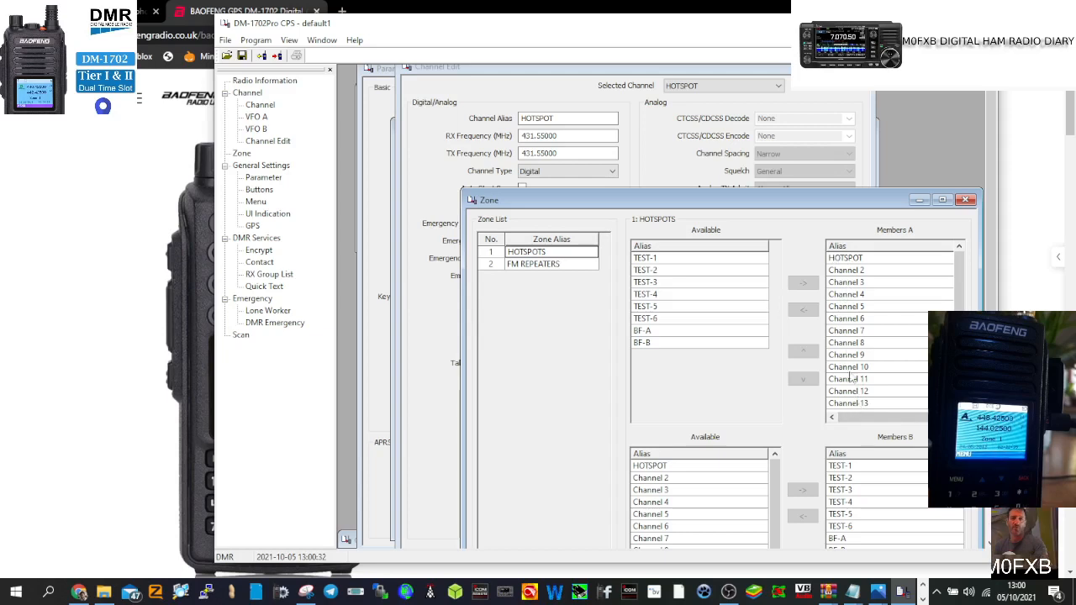
click(844, 271)
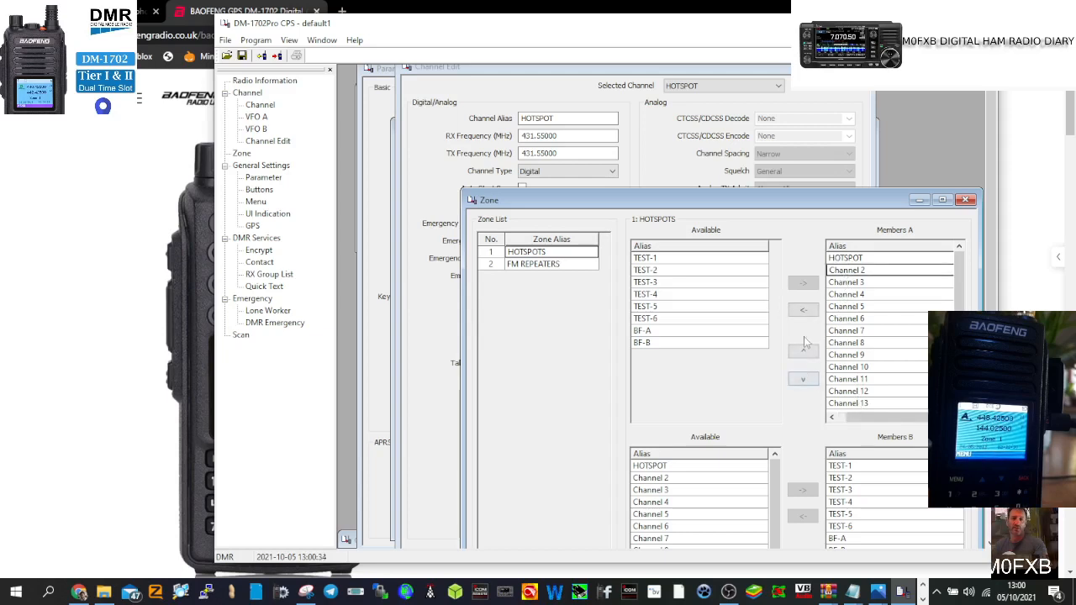
click(803, 310)
double_click(804, 309)
click(804, 310)
double_click(803, 310)
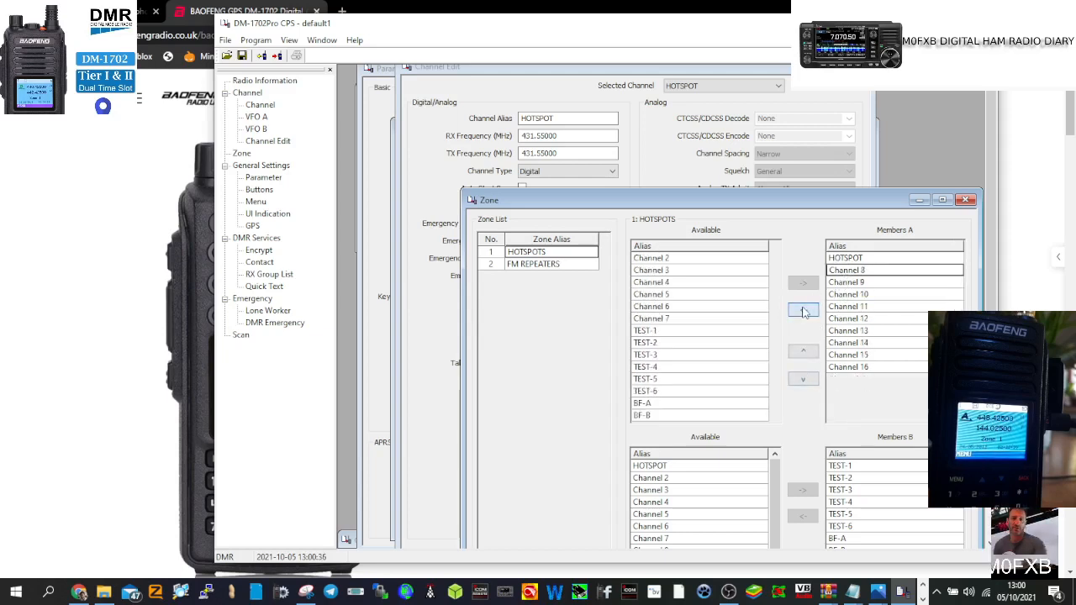
click(803, 309)
double_click(804, 309)
click(804, 311)
double_click(804, 311)
click(803, 311)
click(804, 311)
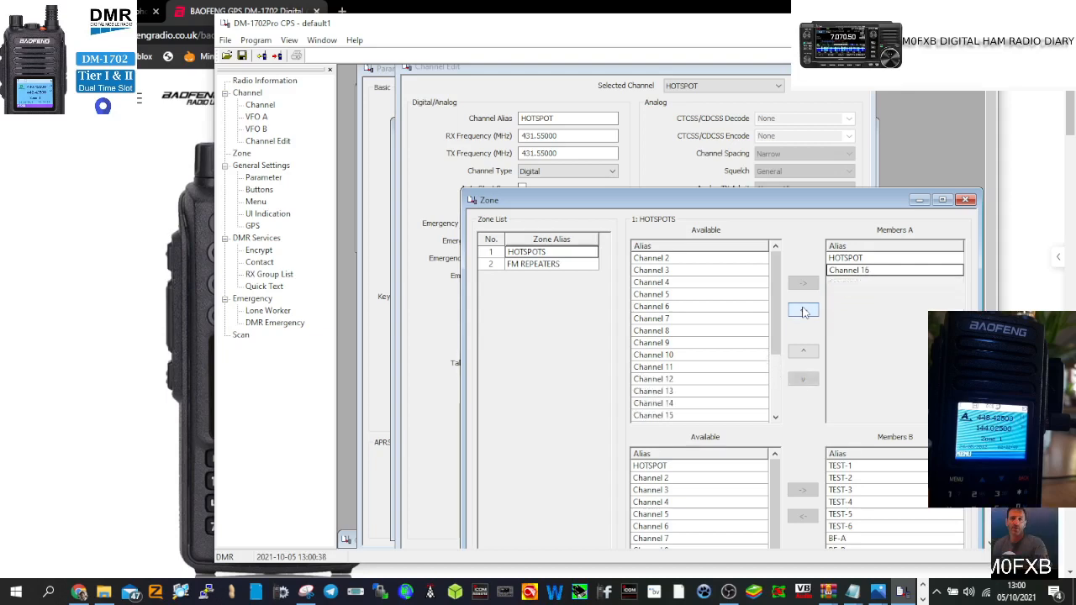
click(803, 311)
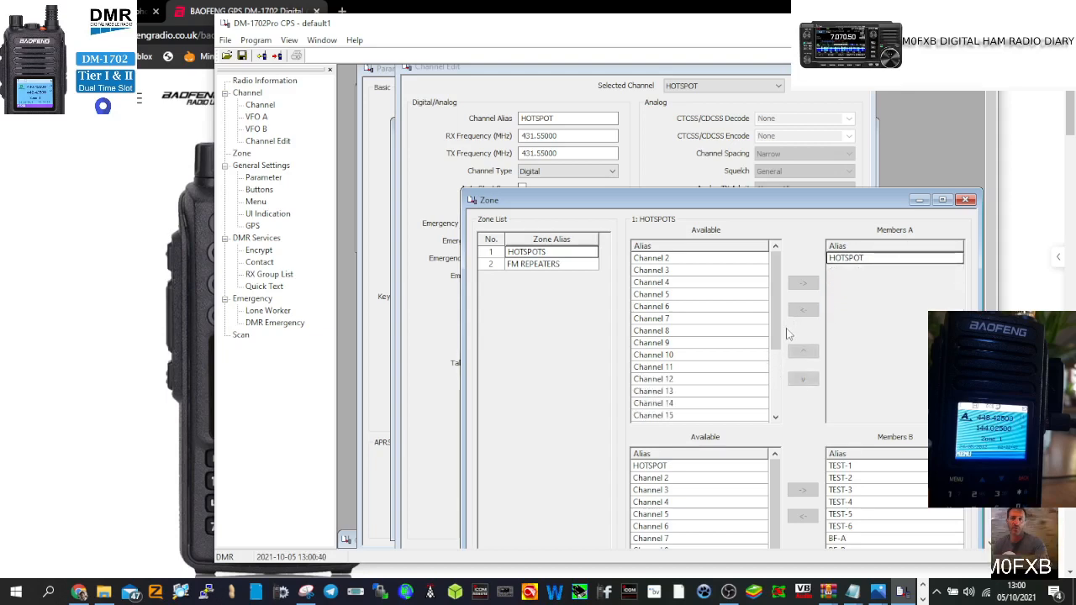
Step: Add HOTSPOT to the HOTSPOTS zone's Members B and remove the TEST channels there
click(733, 473)
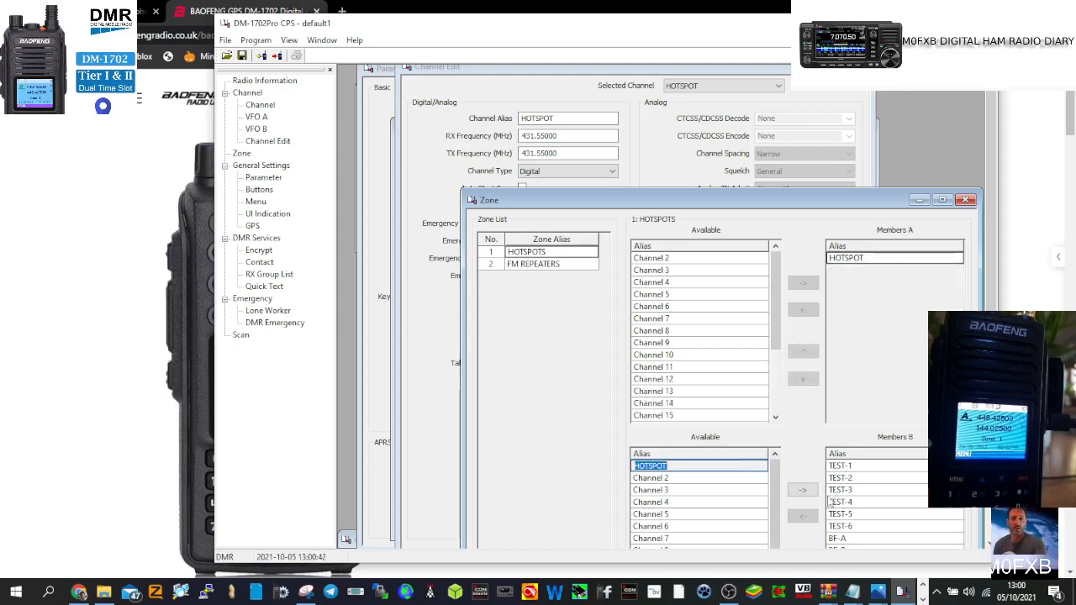
click(809, 495)
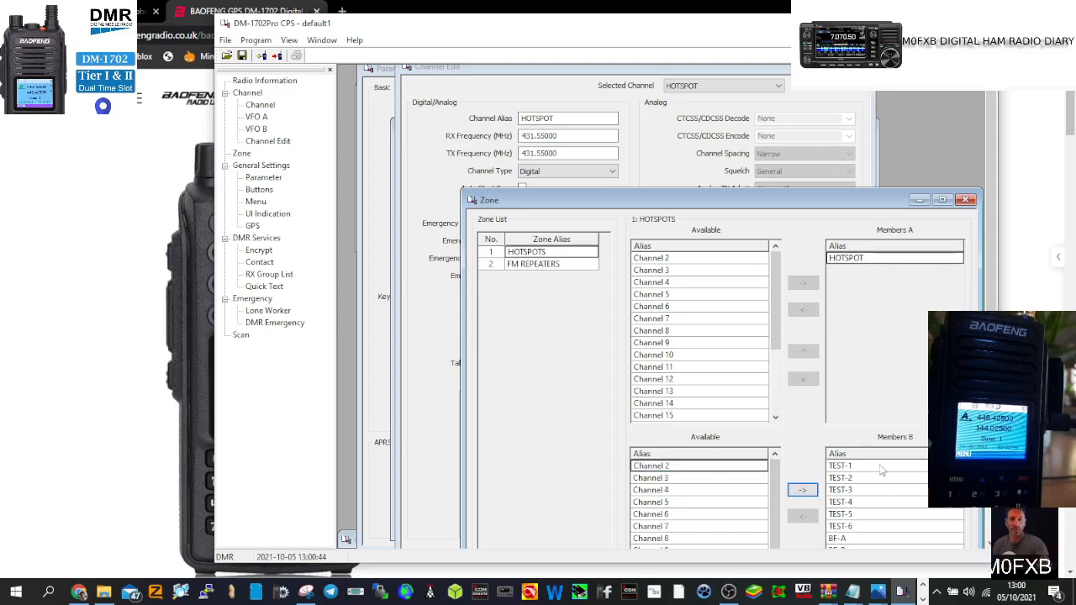
click(851, 468)
click(801, 518)
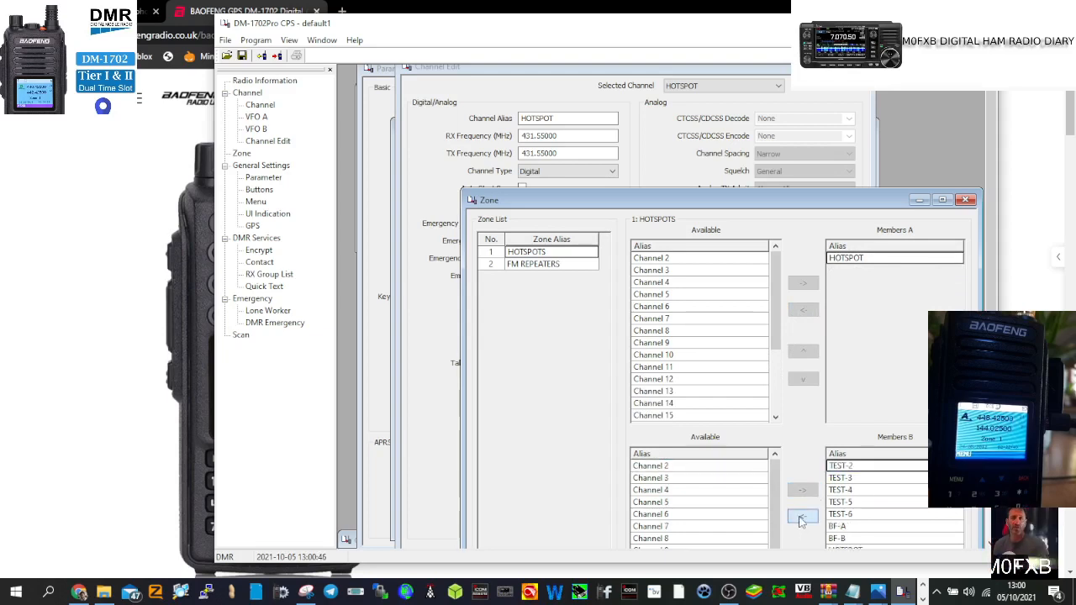
click(801, 518)
click(801, 518)
click(801, 517)
click(801, 518)
click(801, 517)
click(801, 518)
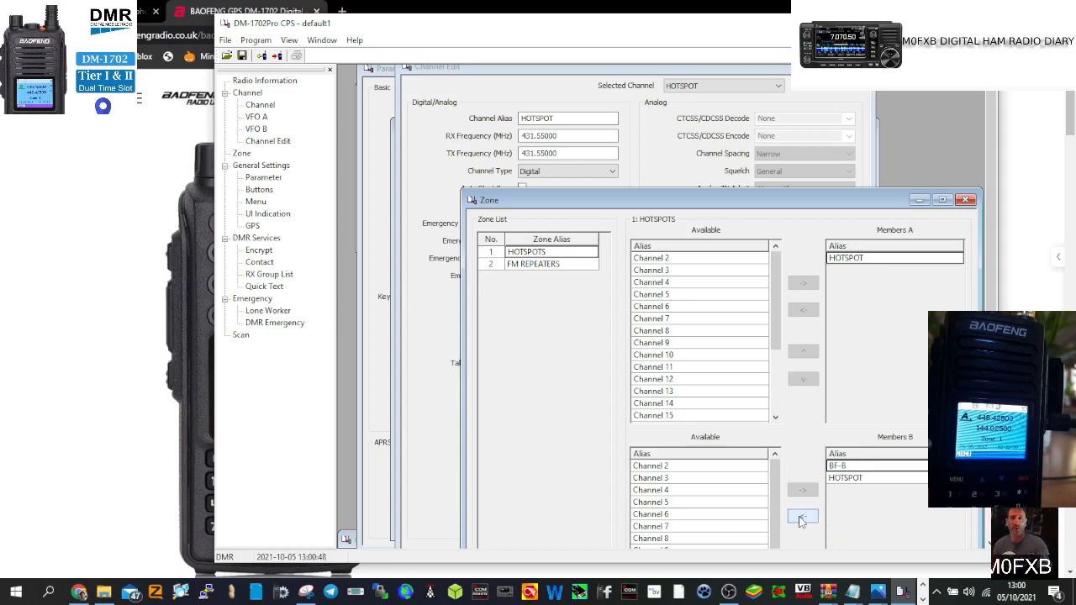
click(801, 517)
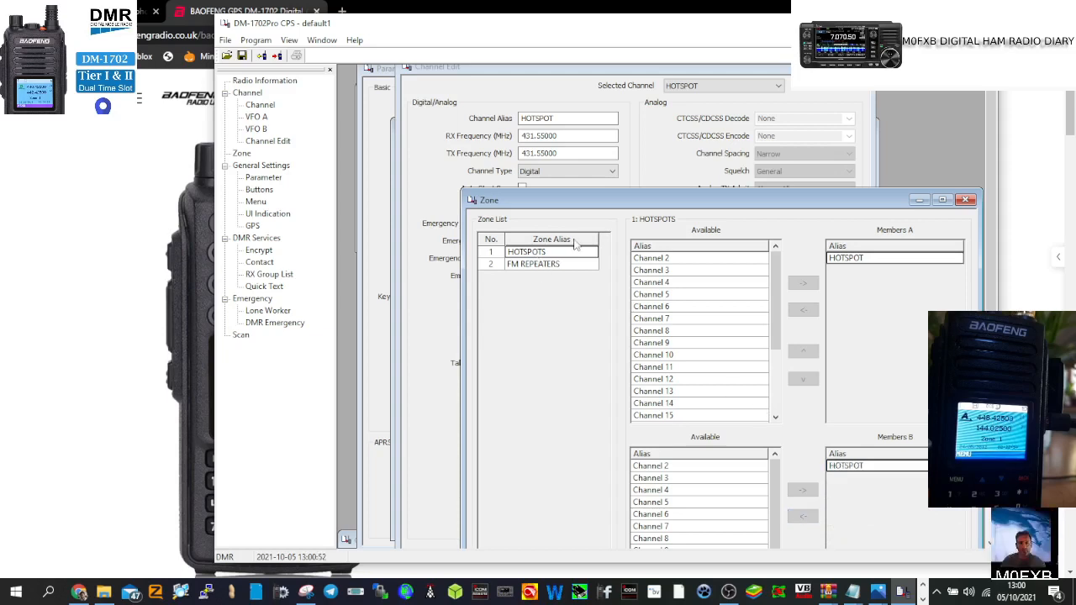
Step: Switch to the FM REPEATERS zone, then open the 24-channel list and select Channel 2
click(537, 266)
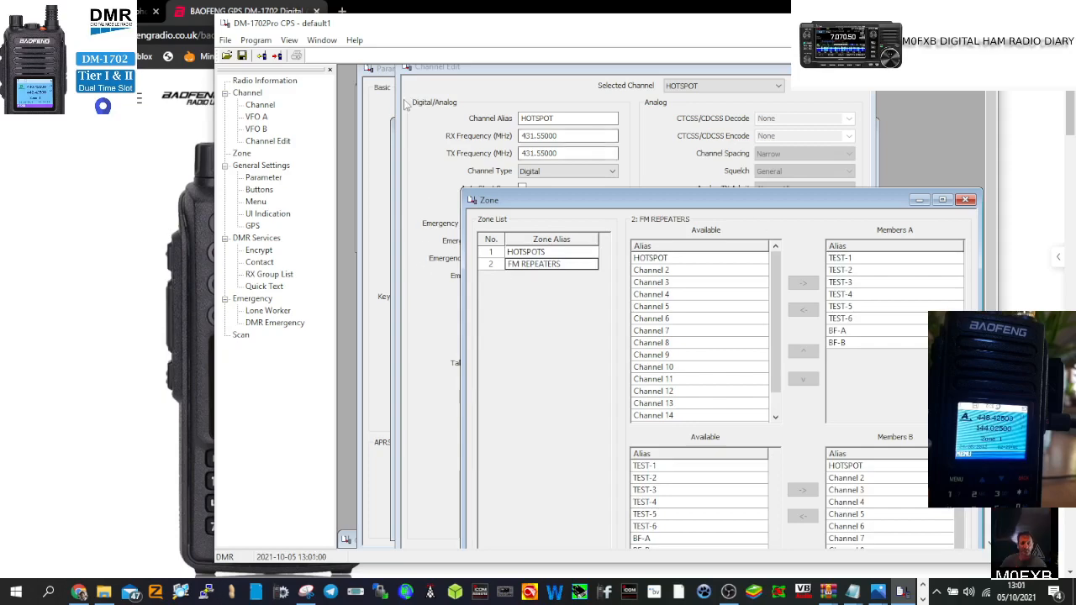
double_click(261, 105)
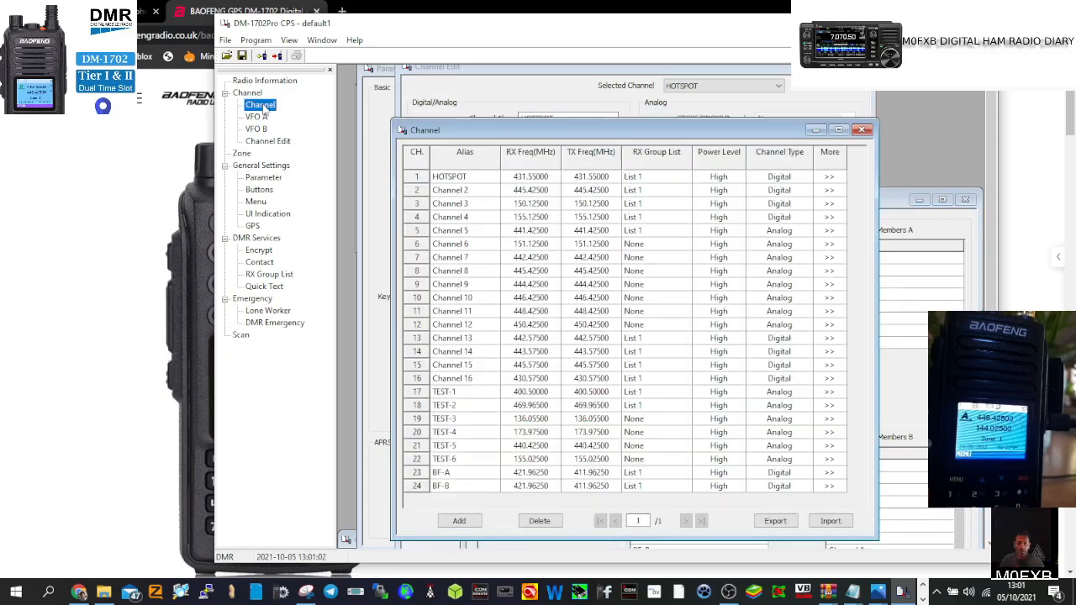
click(462, 192)
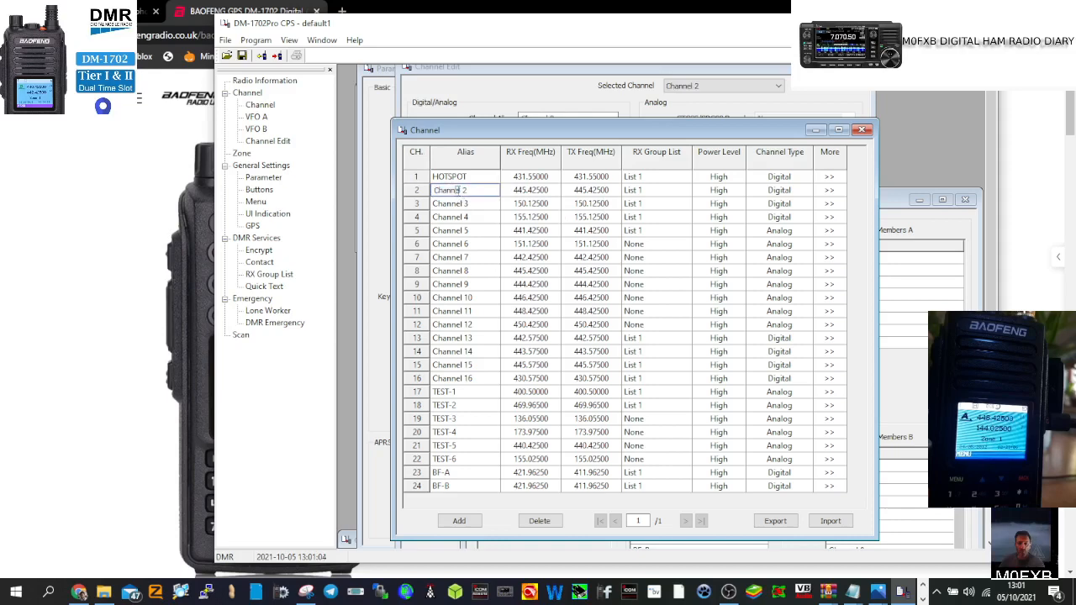
Step: Open Channel 2's settings and rename it GB3WR
click(829, 190)
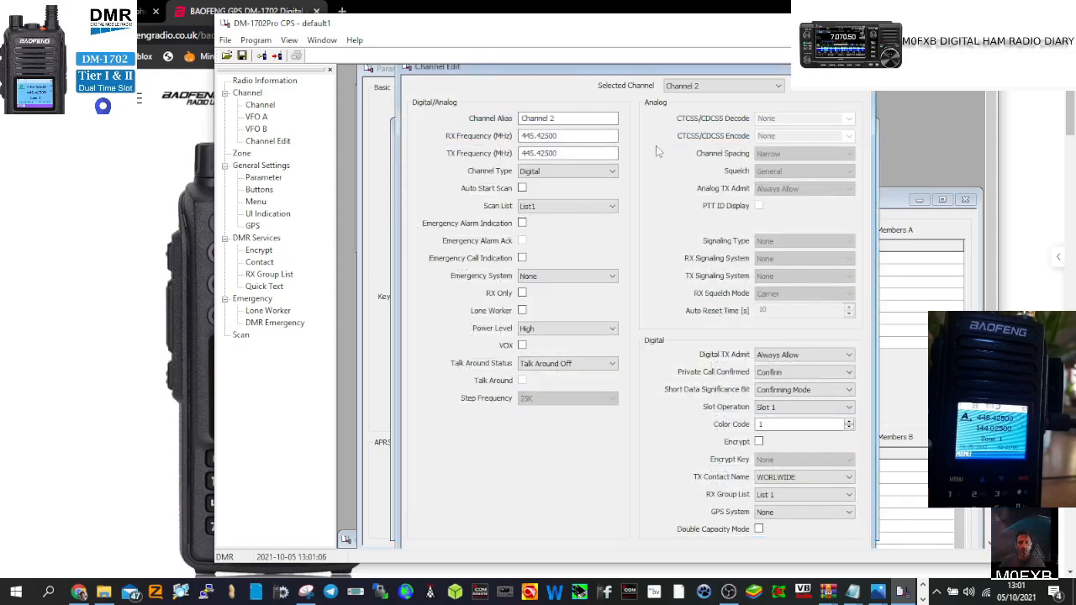
double_click(566, 118)
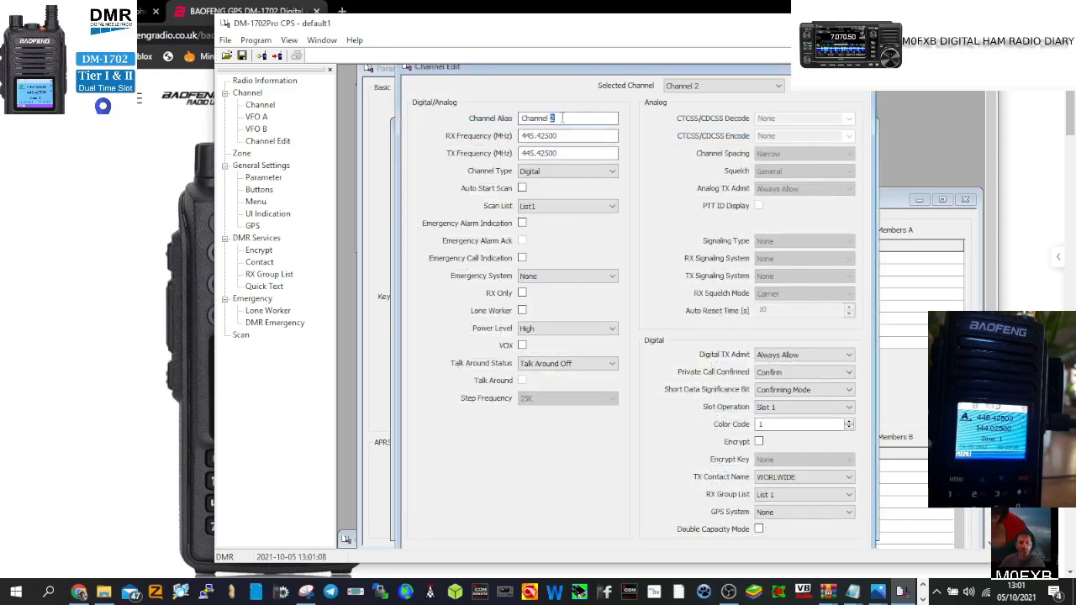
key(BackSpace)
key(BackSpace)
key(BackSpace)
key(BackSpace)
key(BackSpace)
key(BackSpace)
key(BackSpace)
key(BackSpace)
key(BackSpace)
text(G)
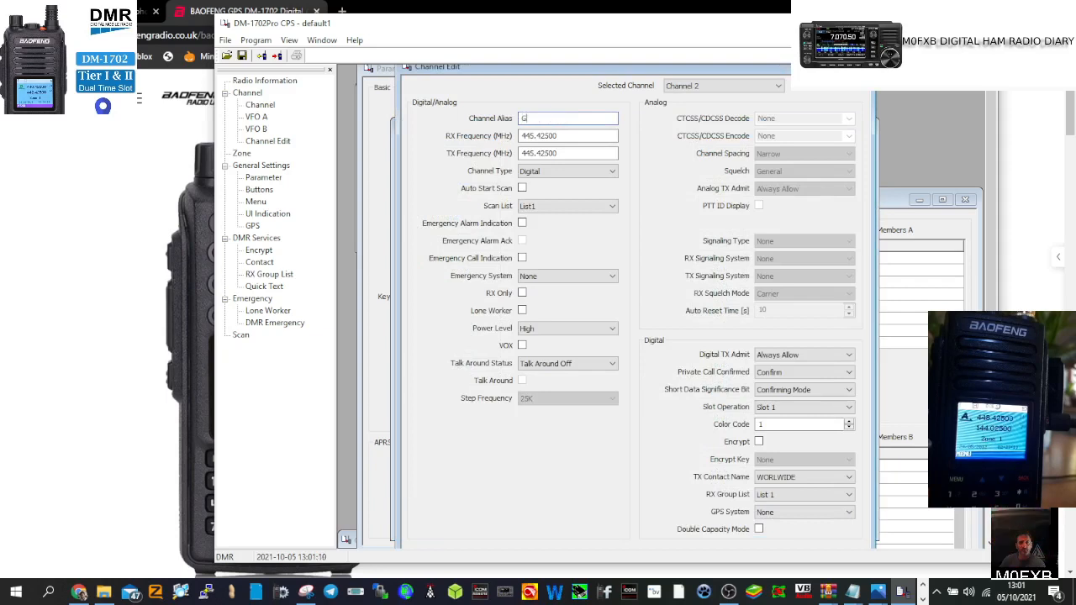
text(N)
text(3W)
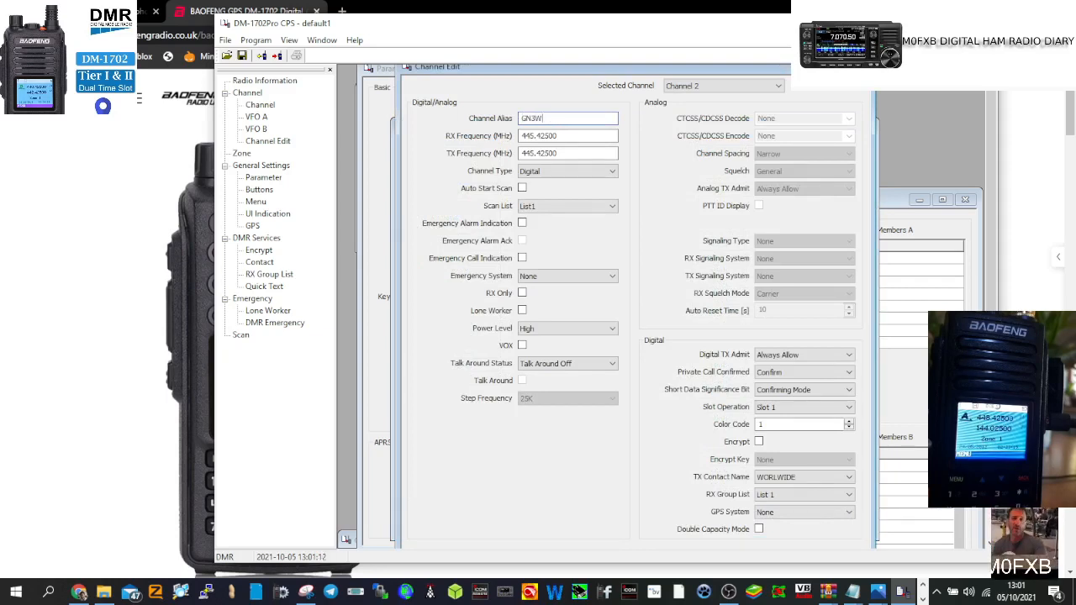
text(R)
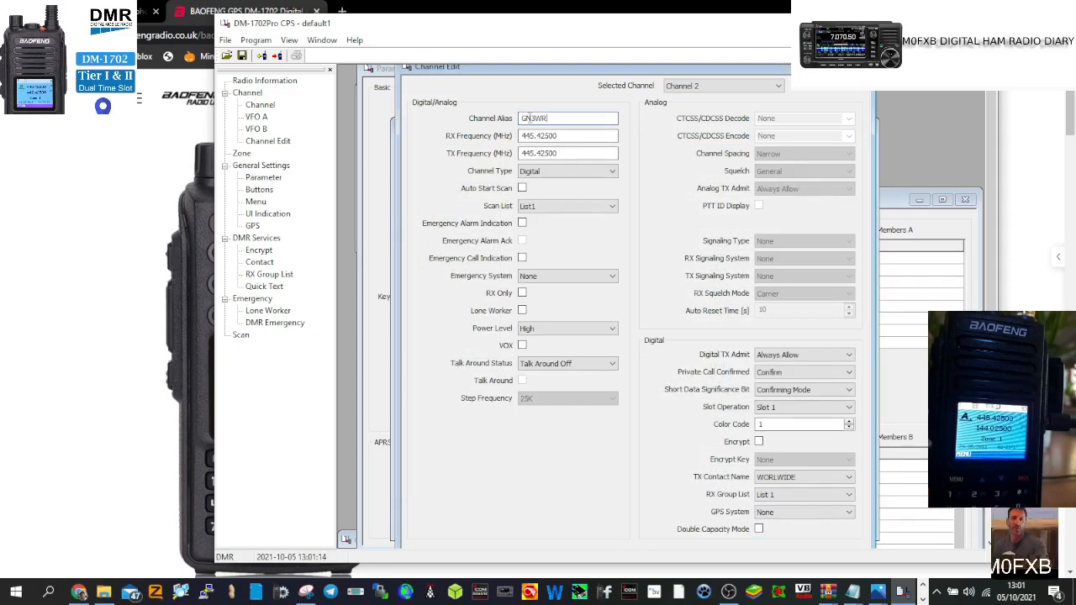
text(B)
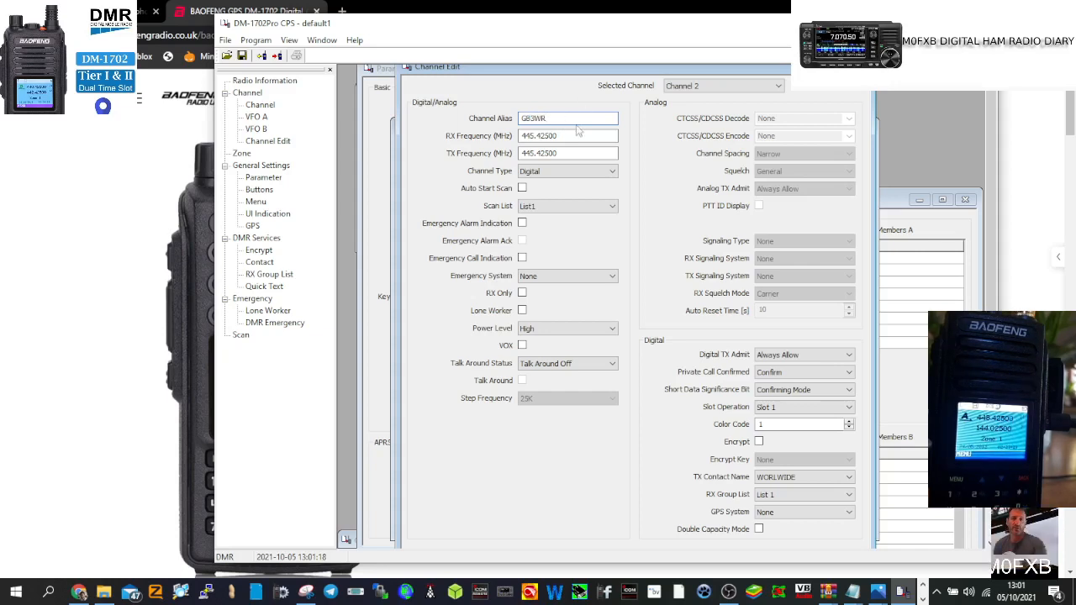
Step: Set the receive frequency to 145.600 and transmit frequency to 145.000
click(561, 135)
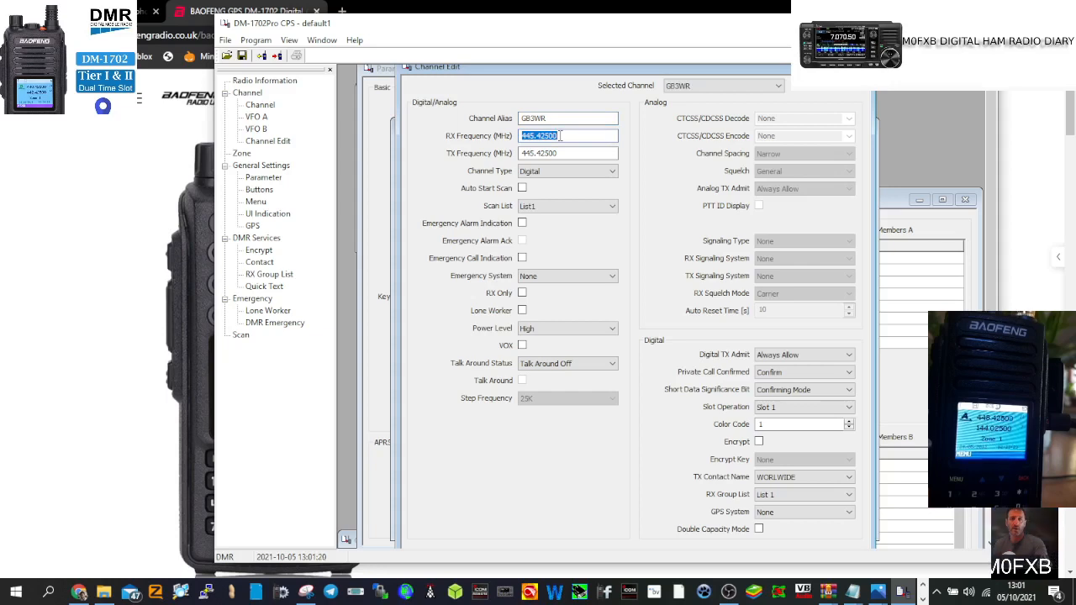
text(145)
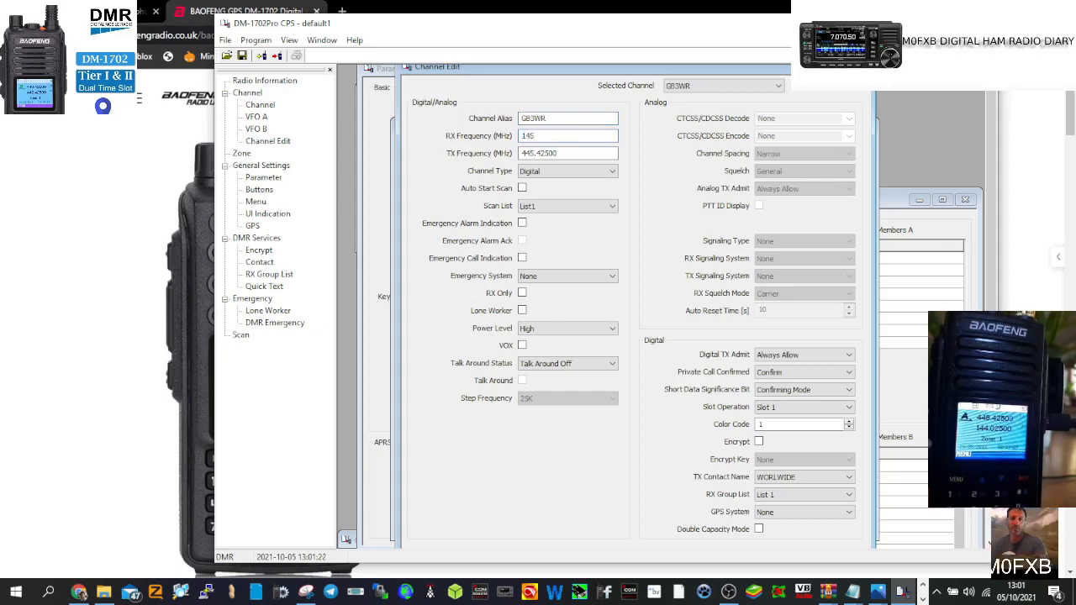
text(.600)
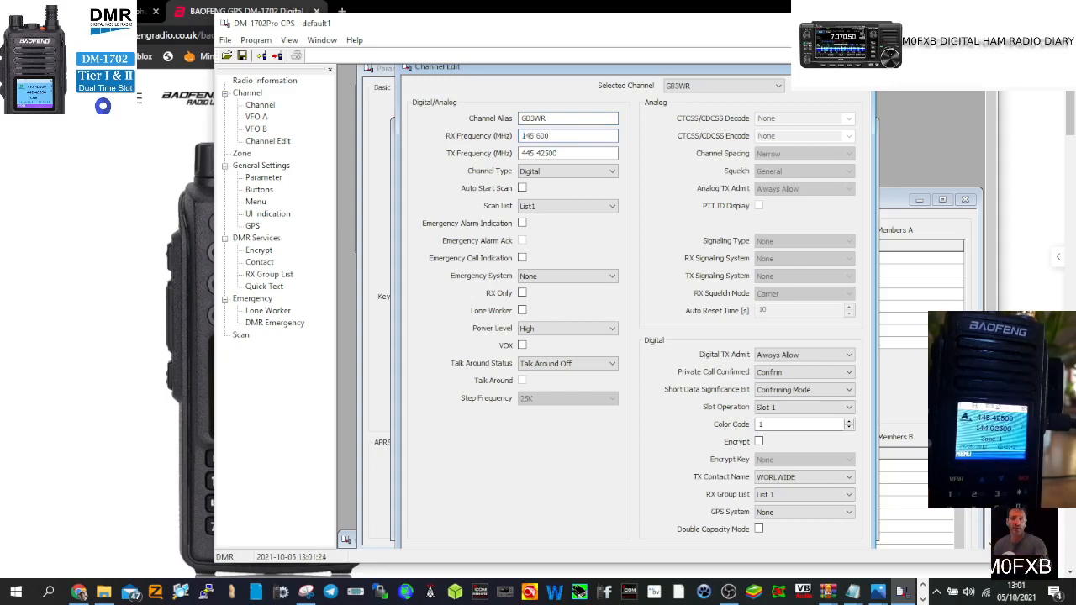
click(566, 153)
double_click(566, 153)
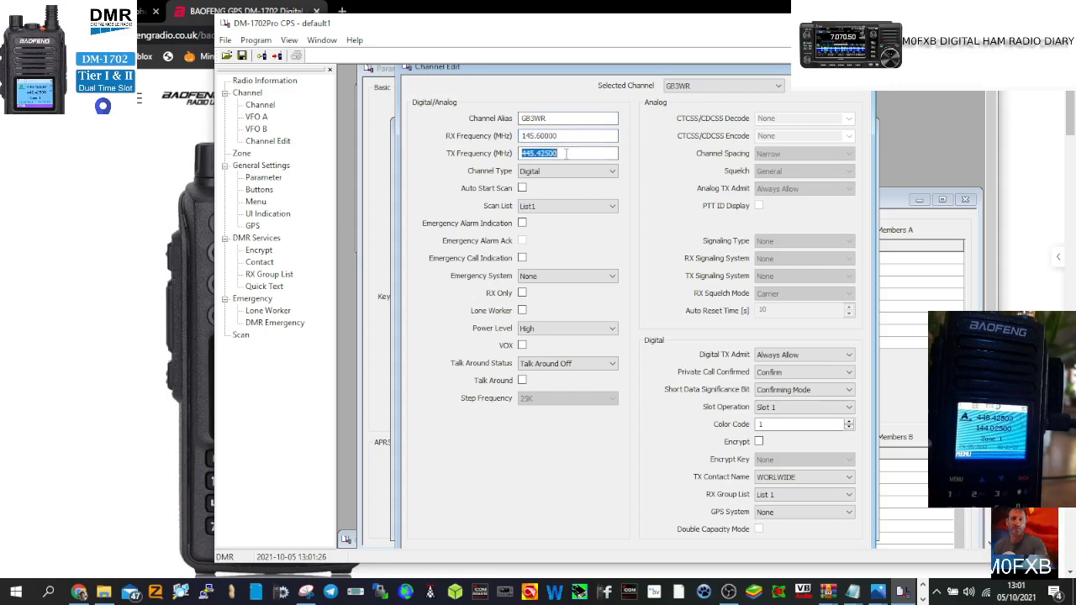
text(145)
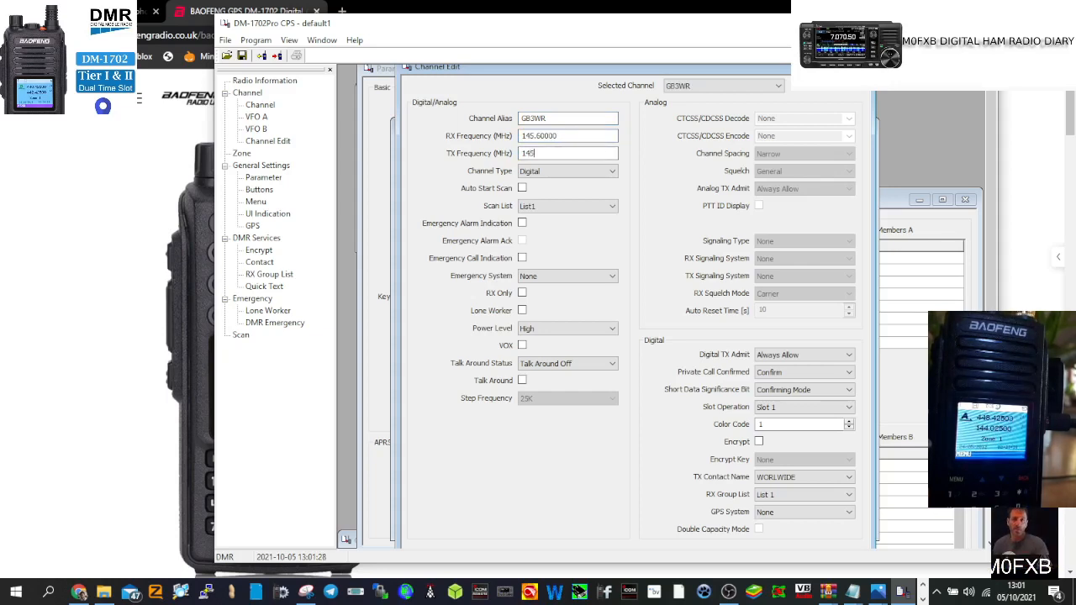
text(.000)
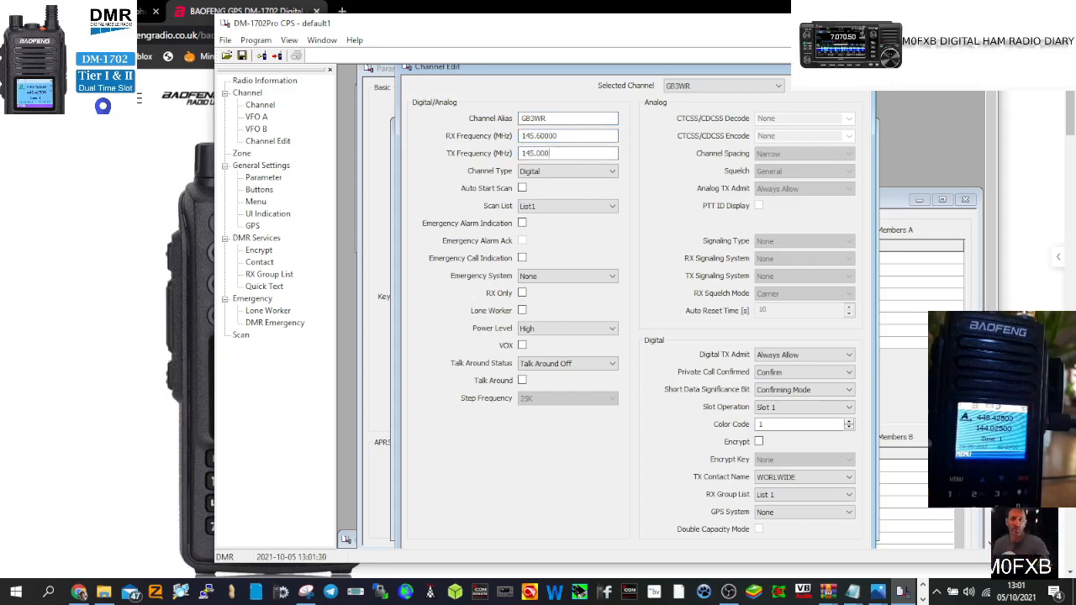
Step: Make the channel analog with a 94.8 CTCSS encode tone
click(612, 173)
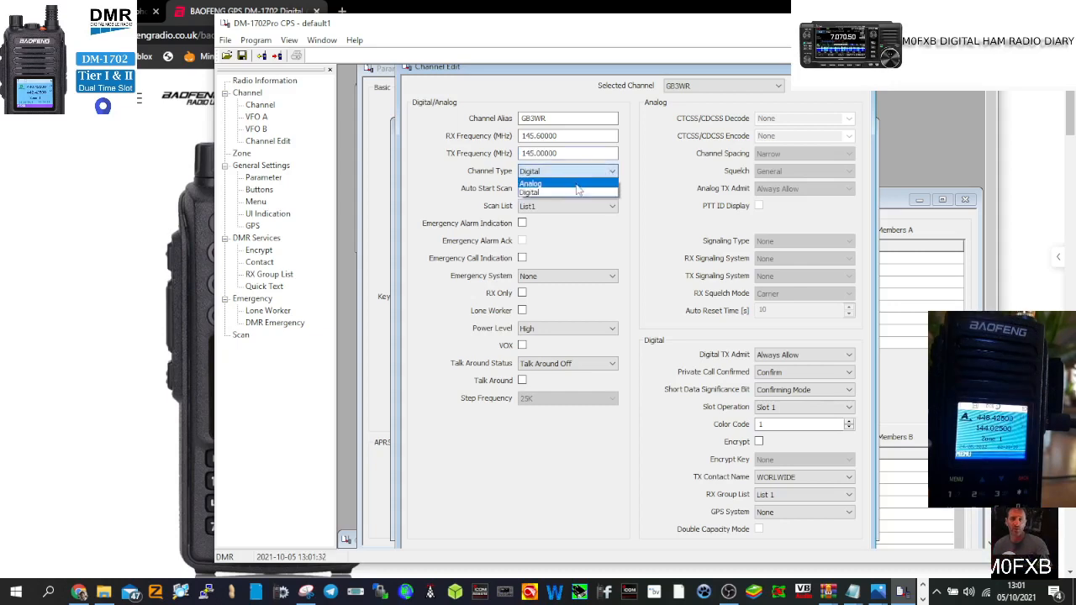
click(579, 190)
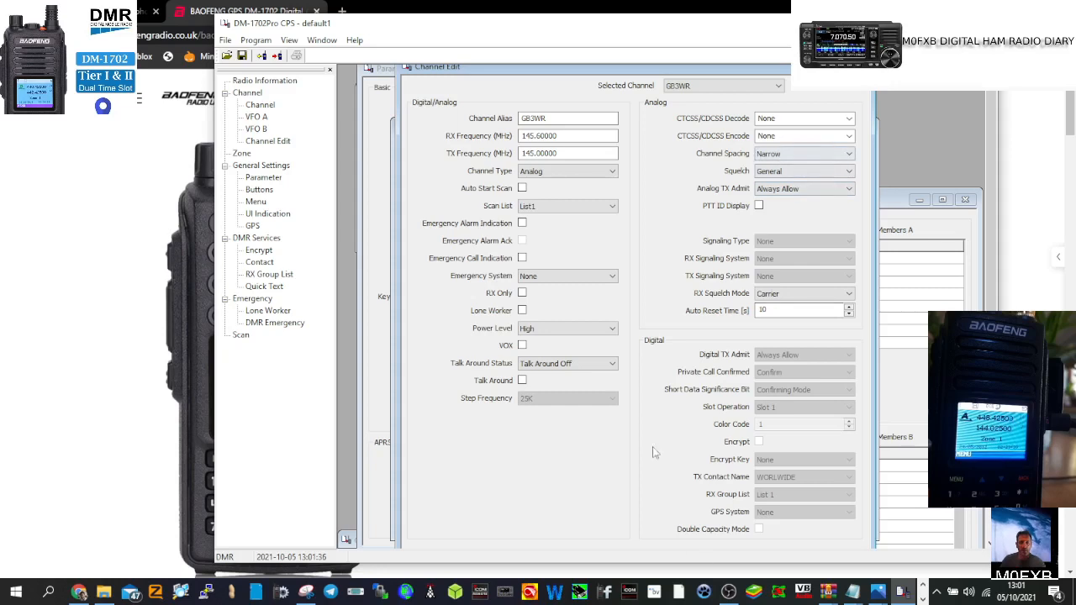
click(849, 137)
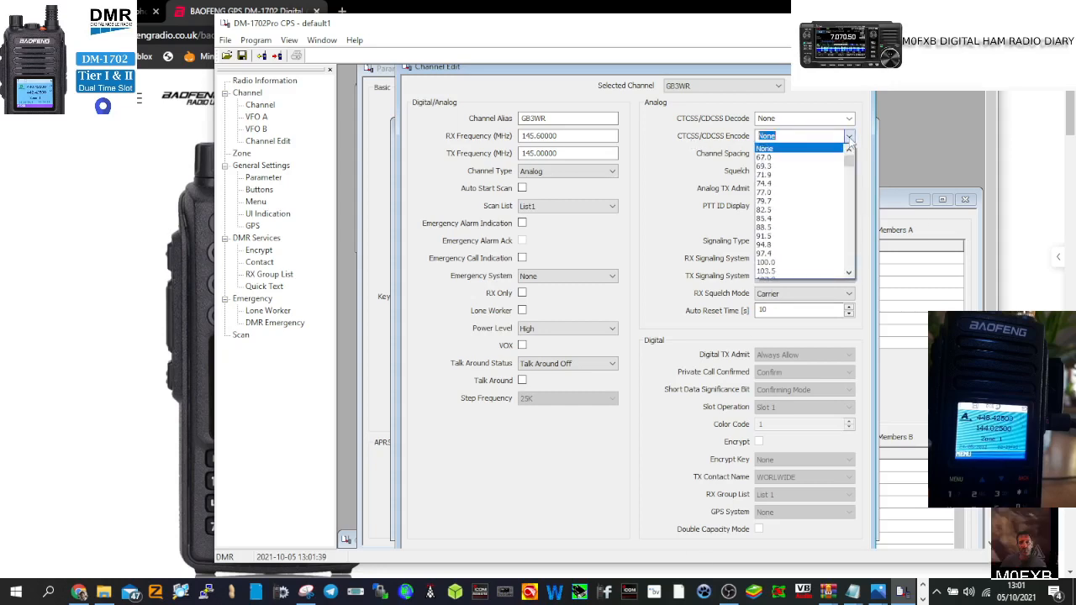
click(787, 244)
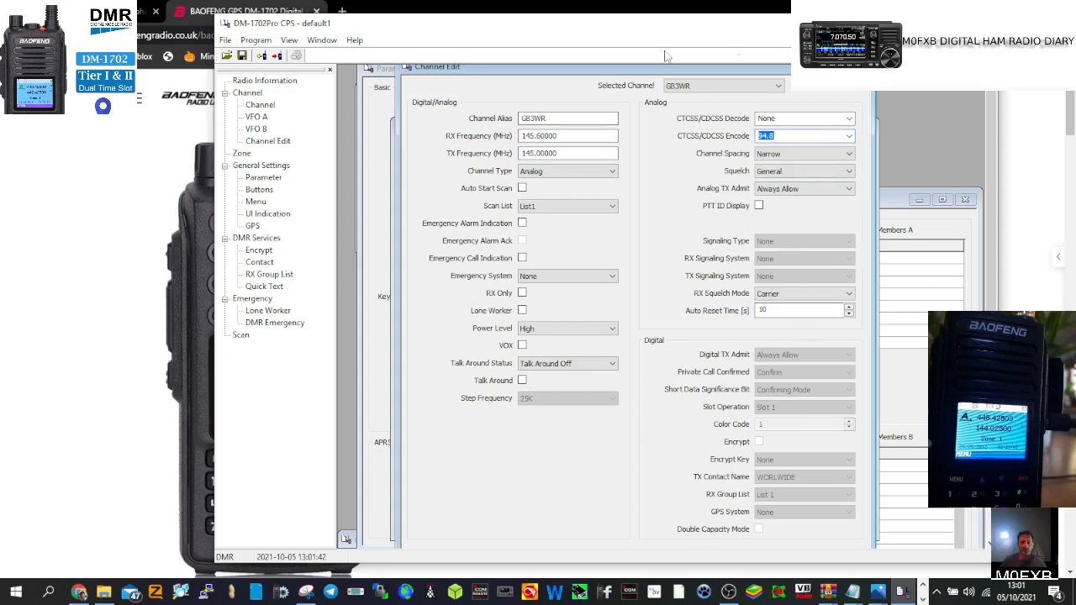
click(241, 153)
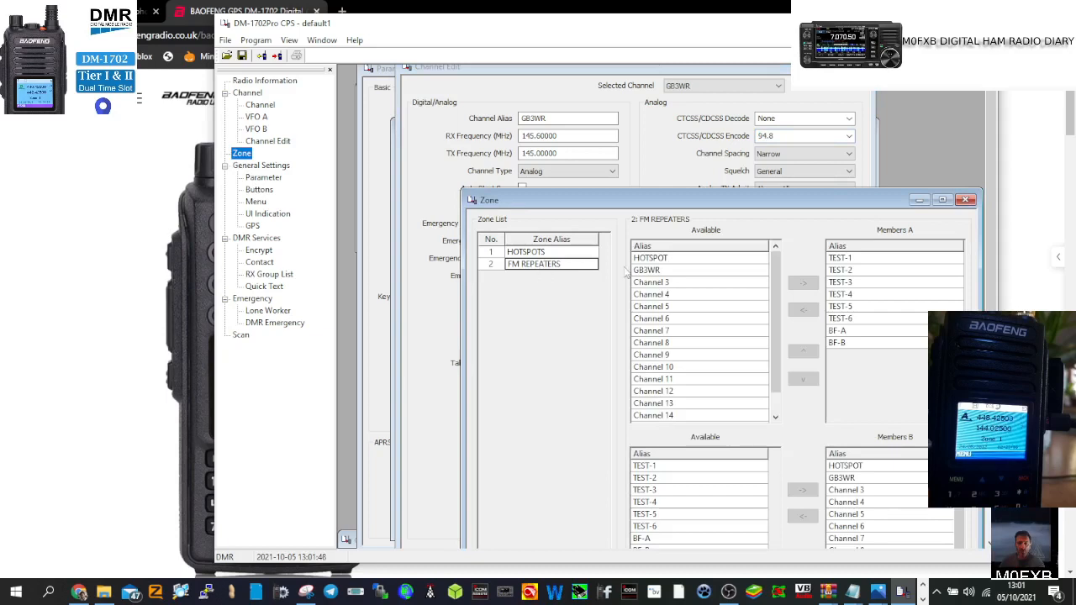
Step: Add GB3WR to the FM REPEATERS A members and remove all the old test channels
click(661, 270)
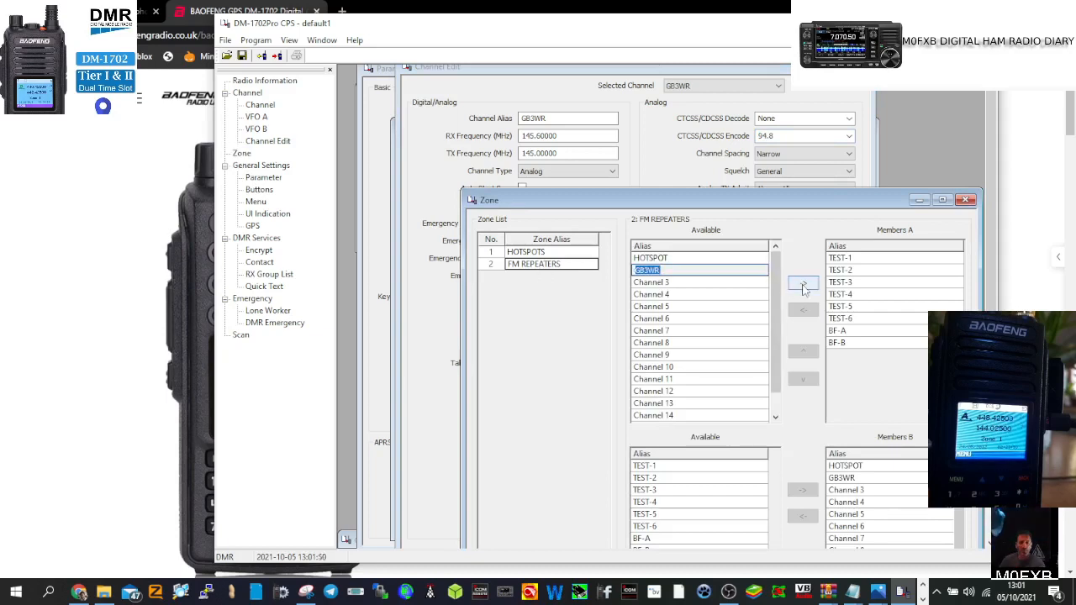
click(803, 285)
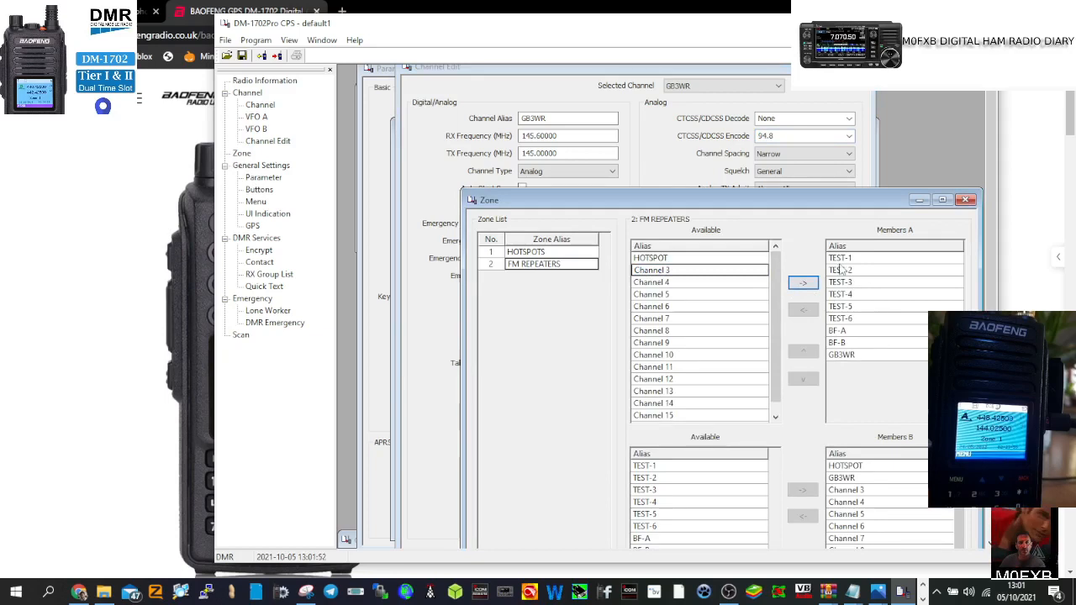
click(840, 260)
click(840, 258)
click(803, 312)
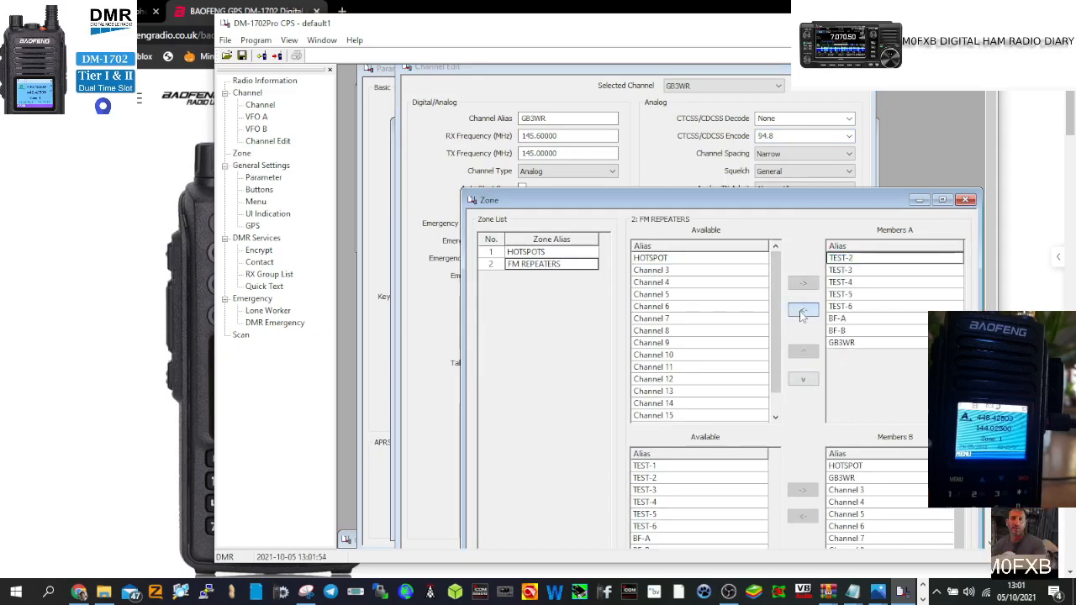
click(802, 312)
click(803, 312)
click(803, 312)
click(803, 312)
click(802, 312)
click(803, 312)
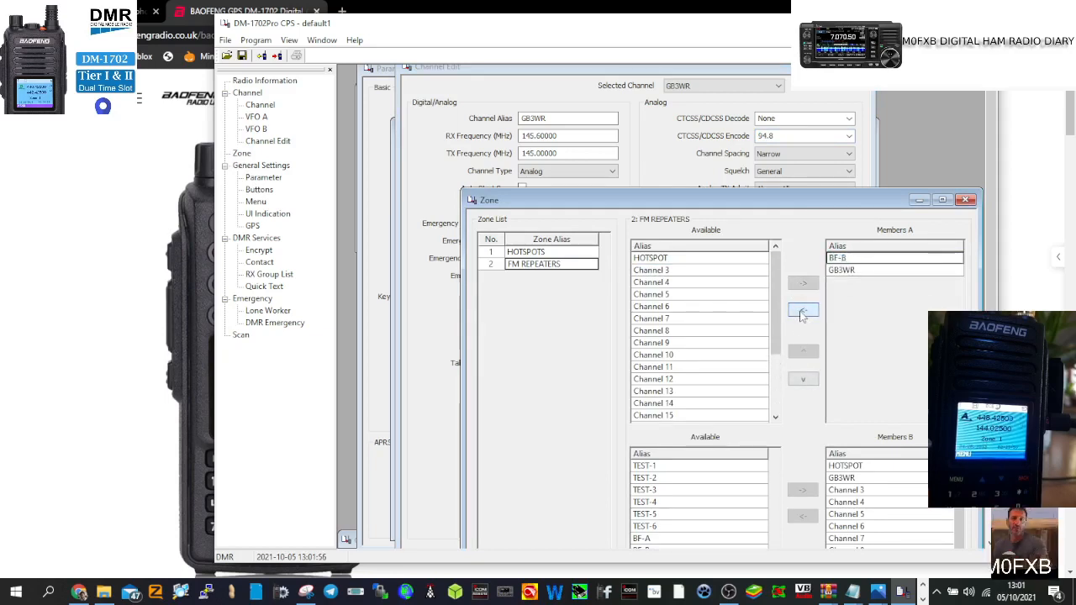
click(803, 312)
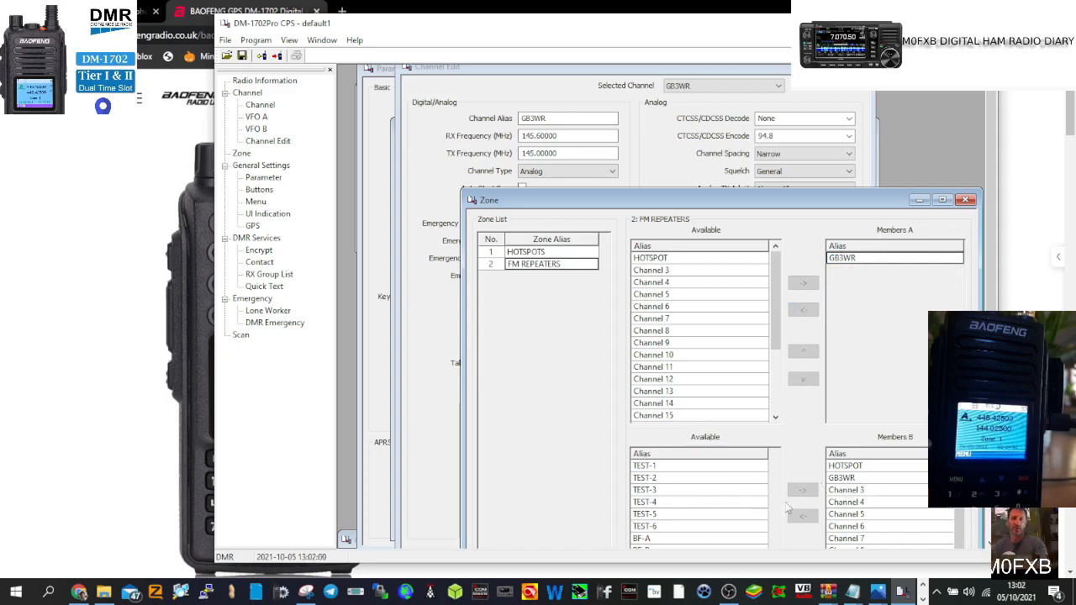
Step: Remove HOTSPOT and the old channels from the zone's B members, leaving GB3WR
click(851, 466)
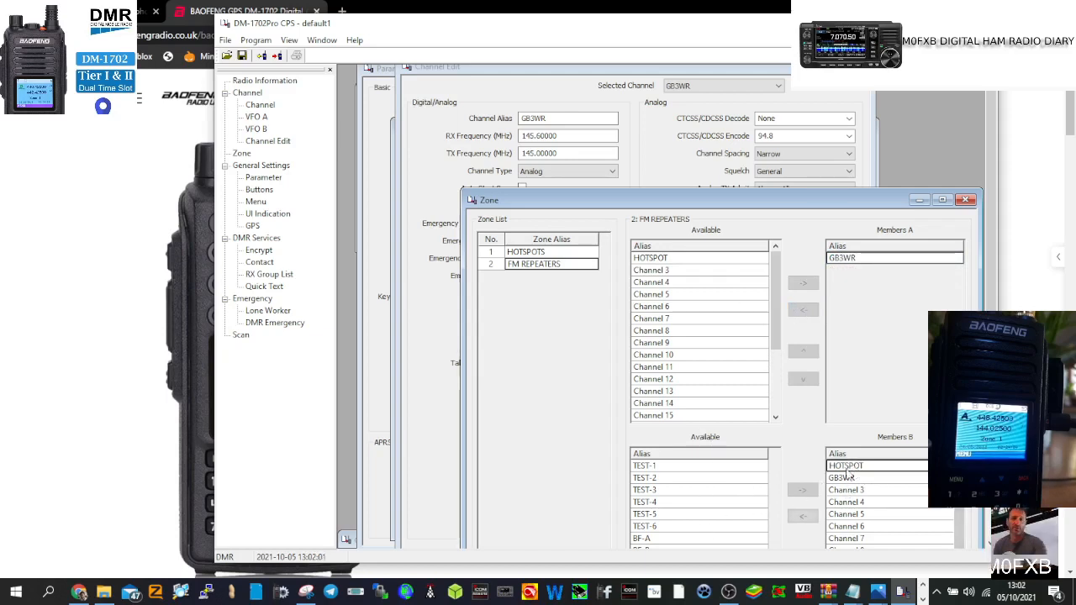
click(801, 518)
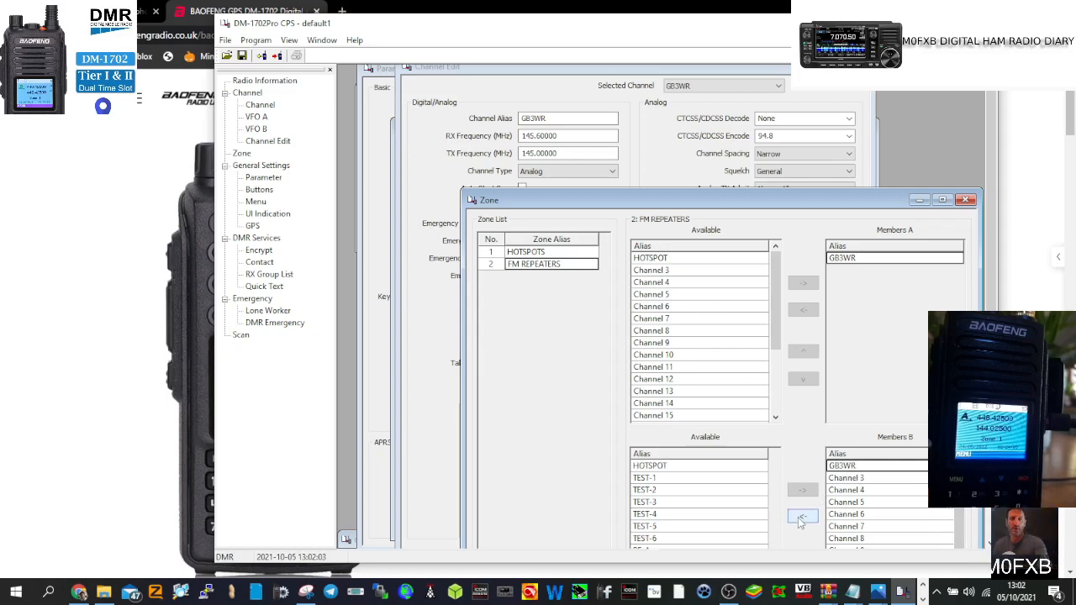
click(842, 479)
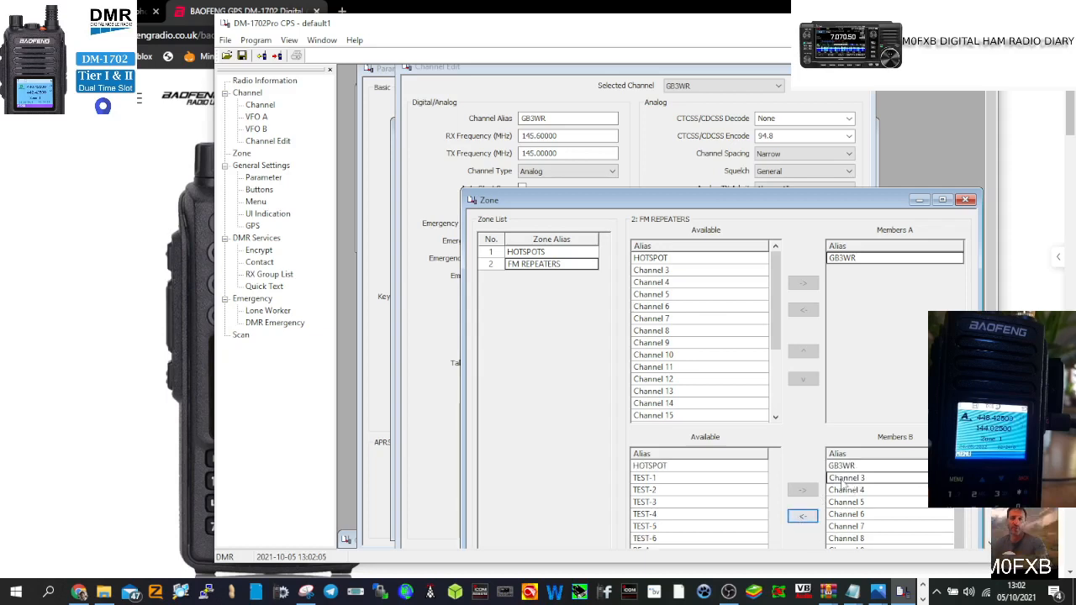
click(803, 516)
click(803, 516)
click(803, 516)
click(803, 516)
click(803, 516)
click(802, 516)
click(803, 516)
click(812, 517)
click(812, 518)
click(812, 518)
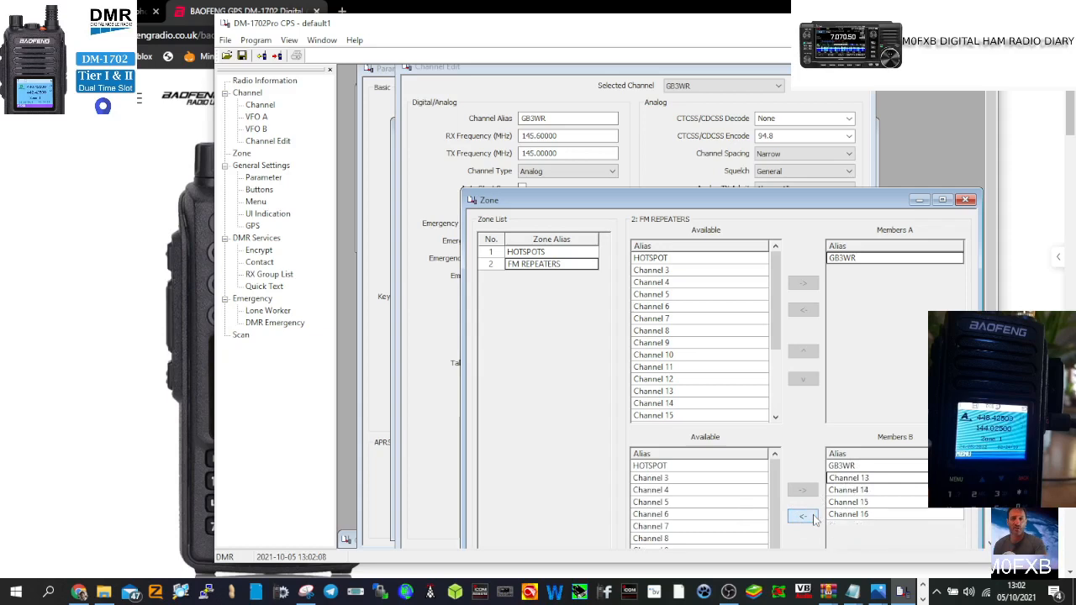
click(812, 517)
click(812, 518)
click(812, 518)
click(812, 518)
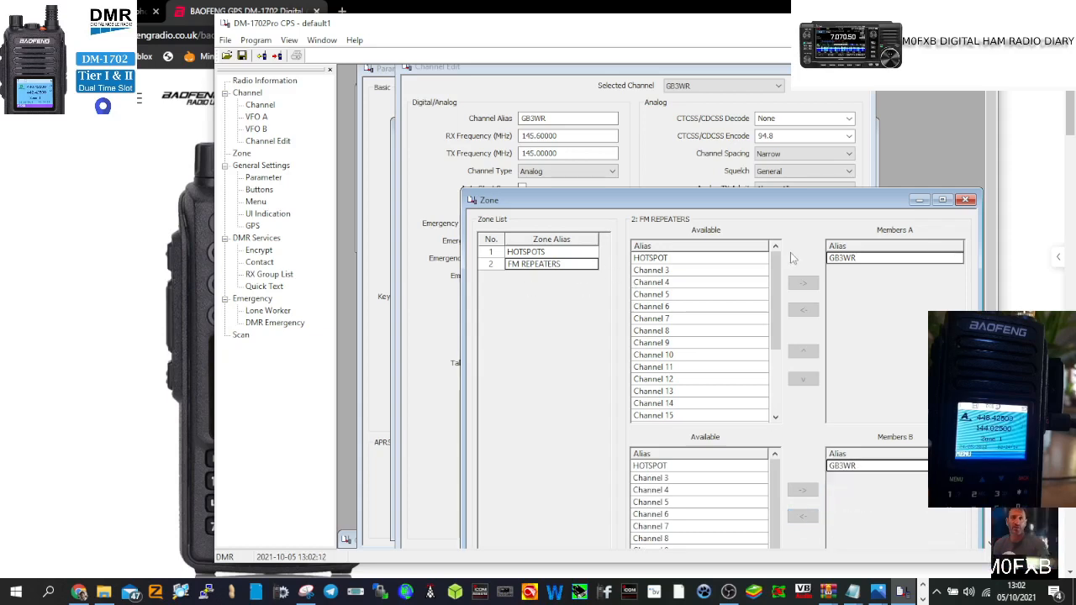
Step: Write the codeplug to the radio via Program > Write to Radio and confirm
click(254, 41)
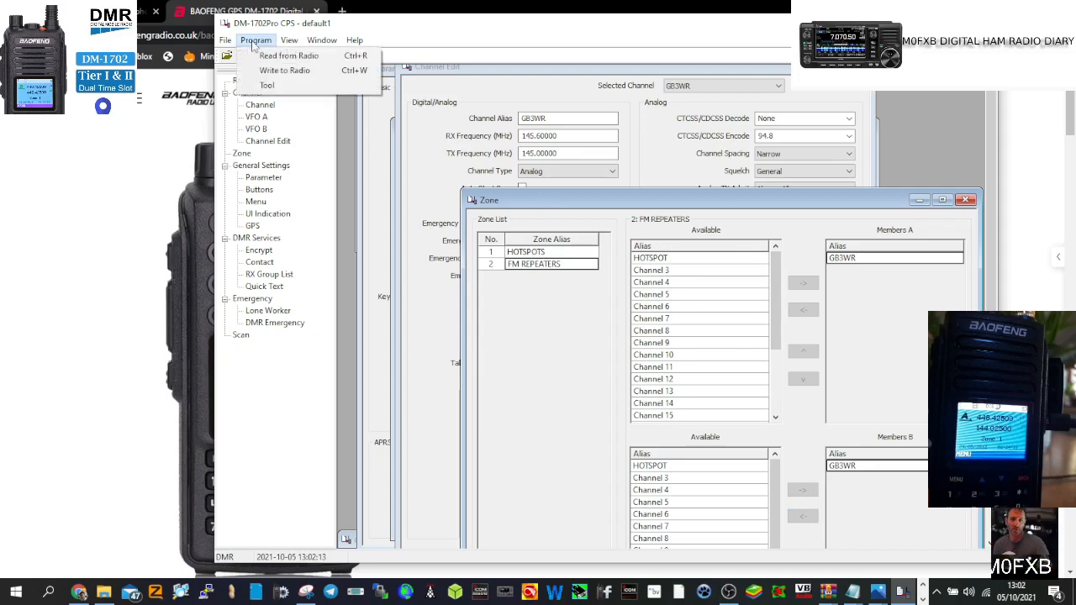
click(278, 70)
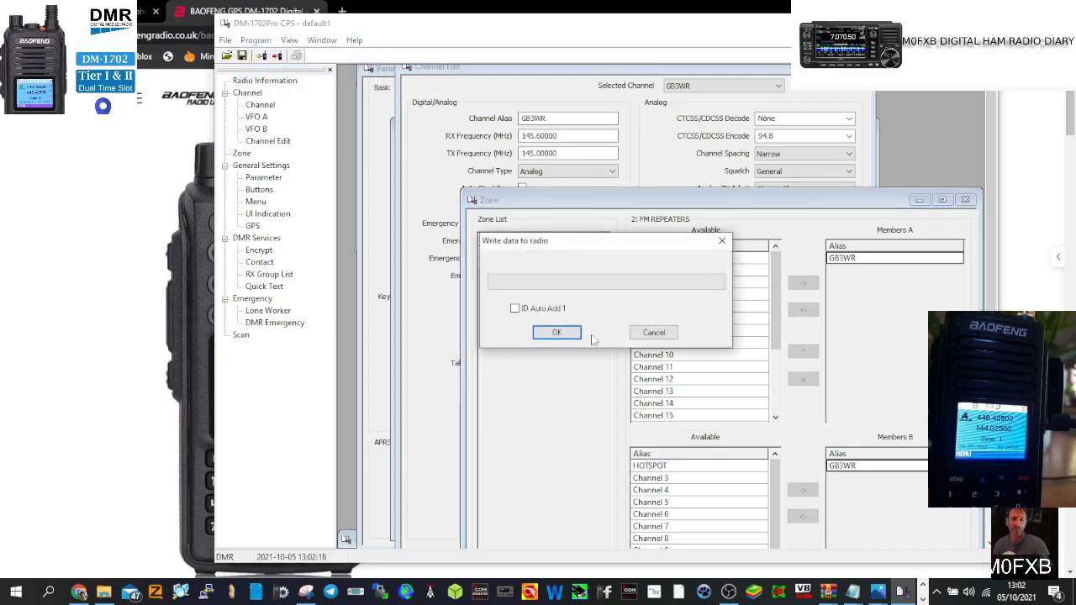
click(558, 333)
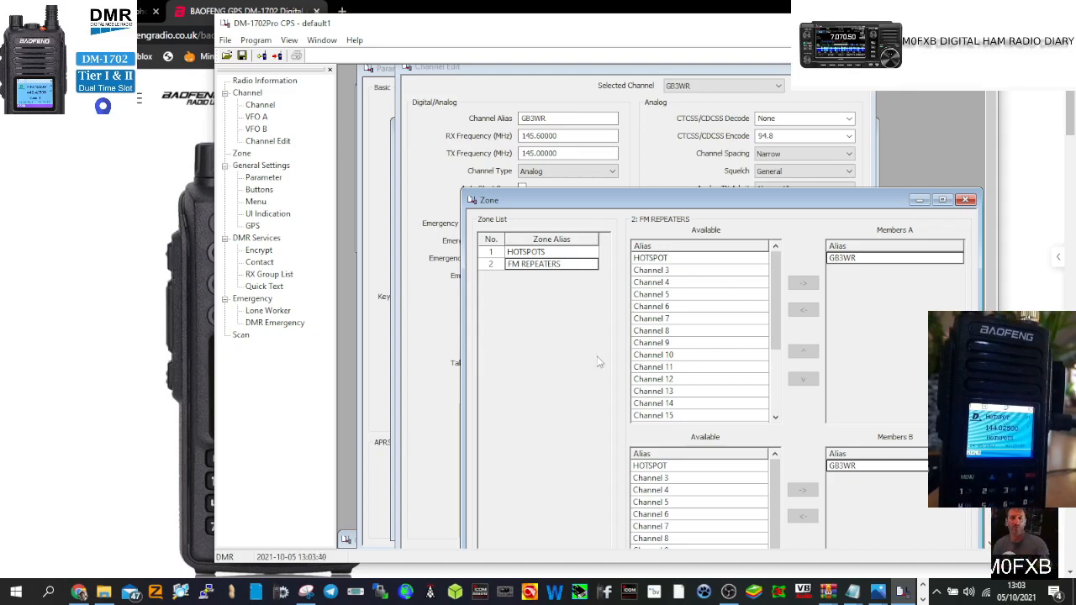
mouse_move(828, 593)
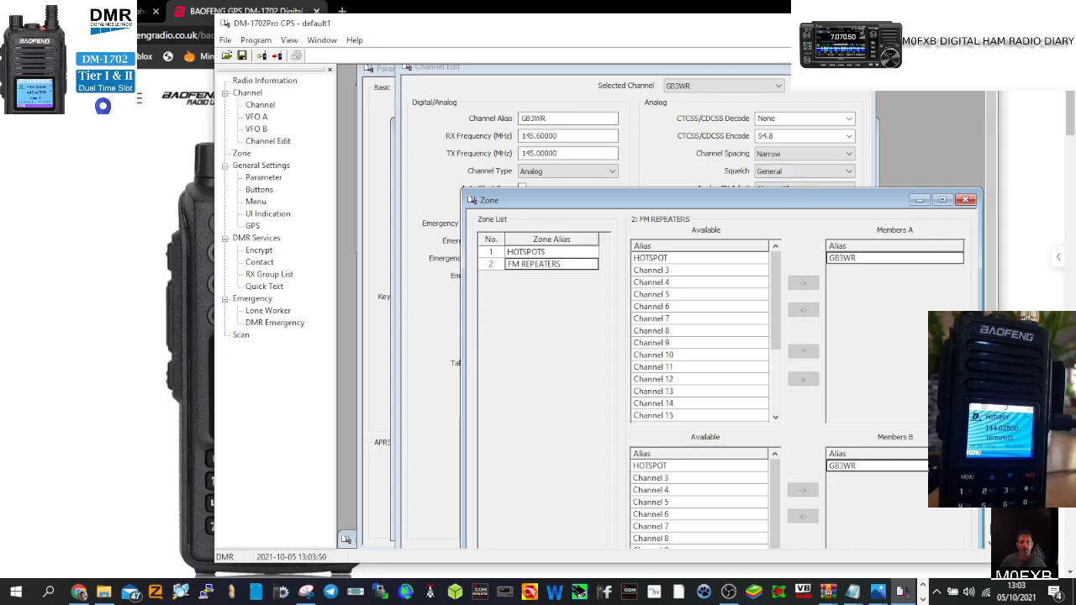
click(724, 600)
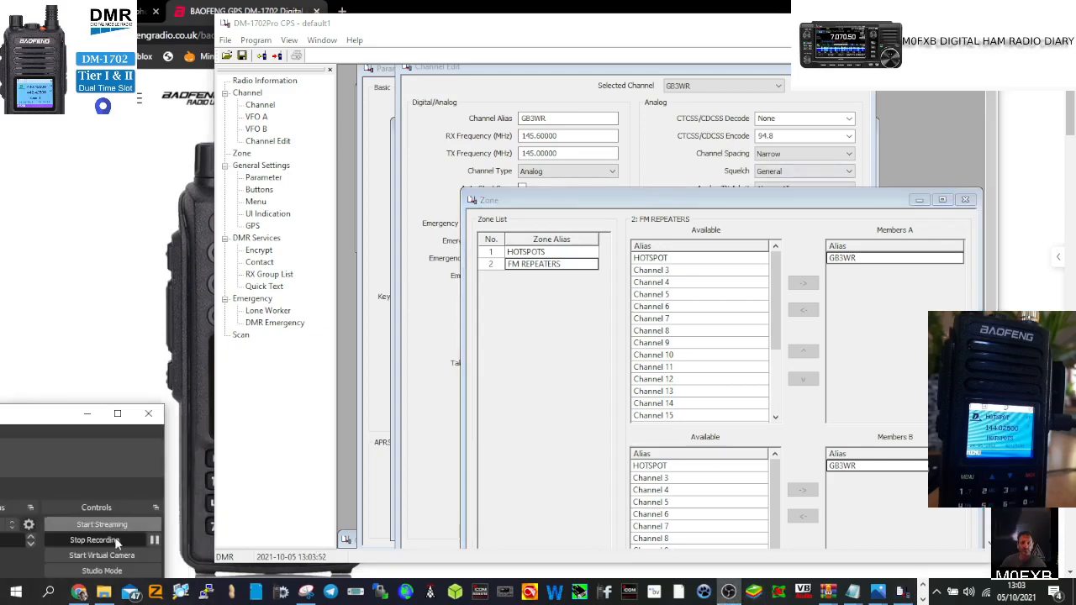